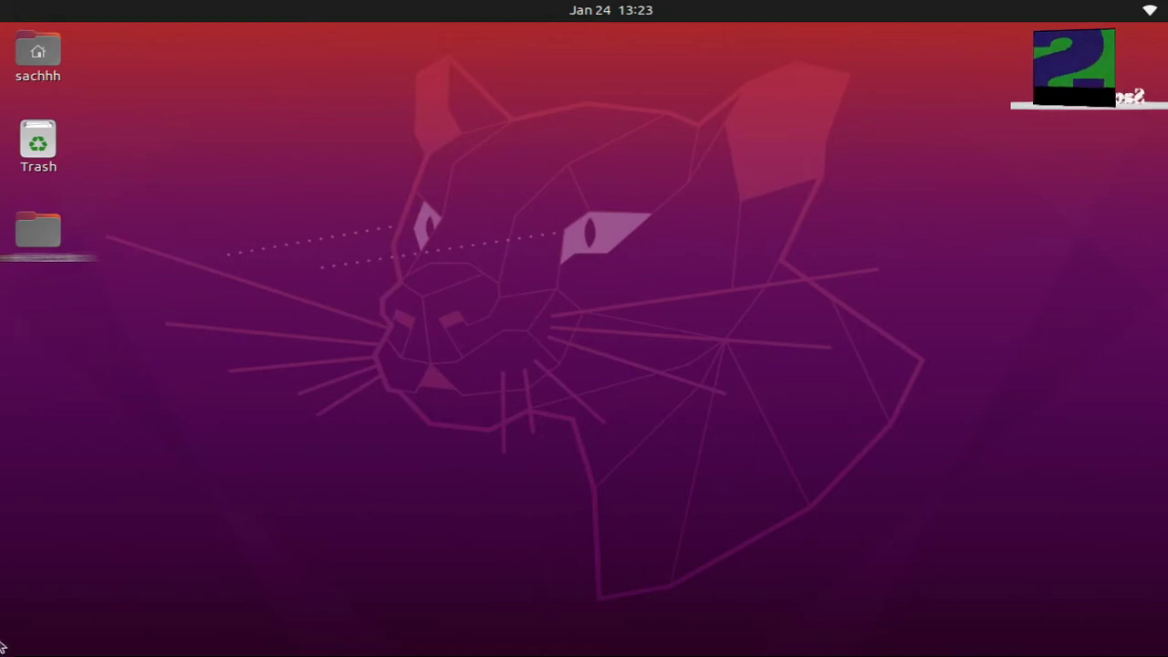
- Browse the full applications grid, moving focus to Additional Drivers and AisleRiot, then close it
{"action": "left_click", "coordinate": [20, 629]}
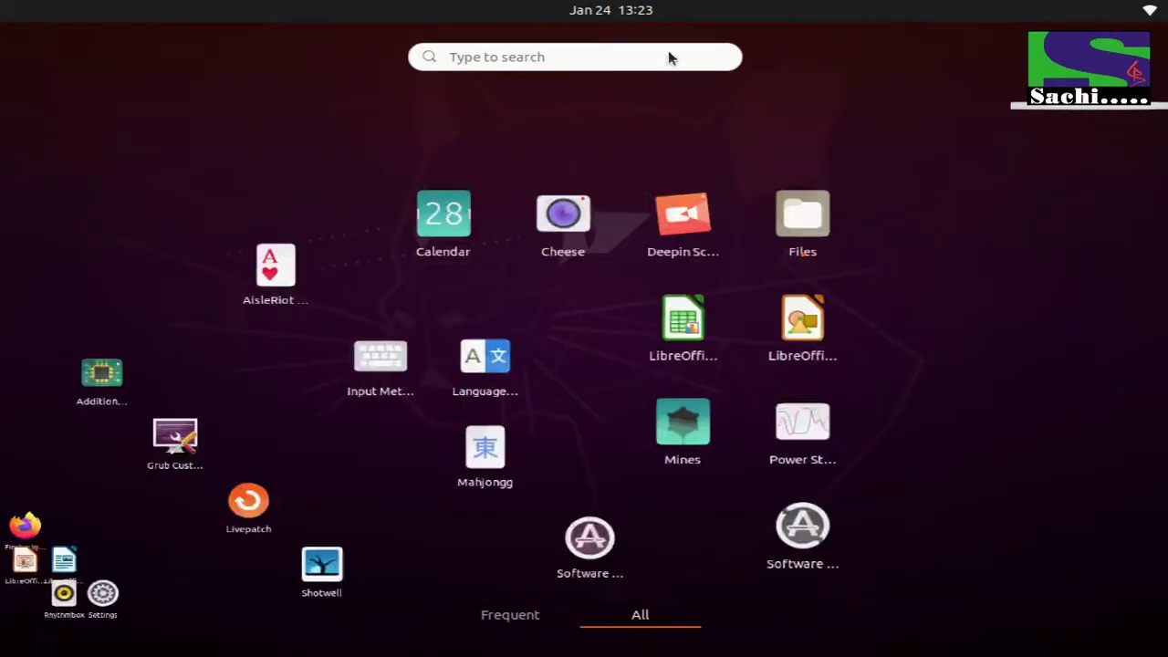
{"action": "scroll", "coordinate": [666, 177], "scroll_direction": "down", "scroll_amount": 1}
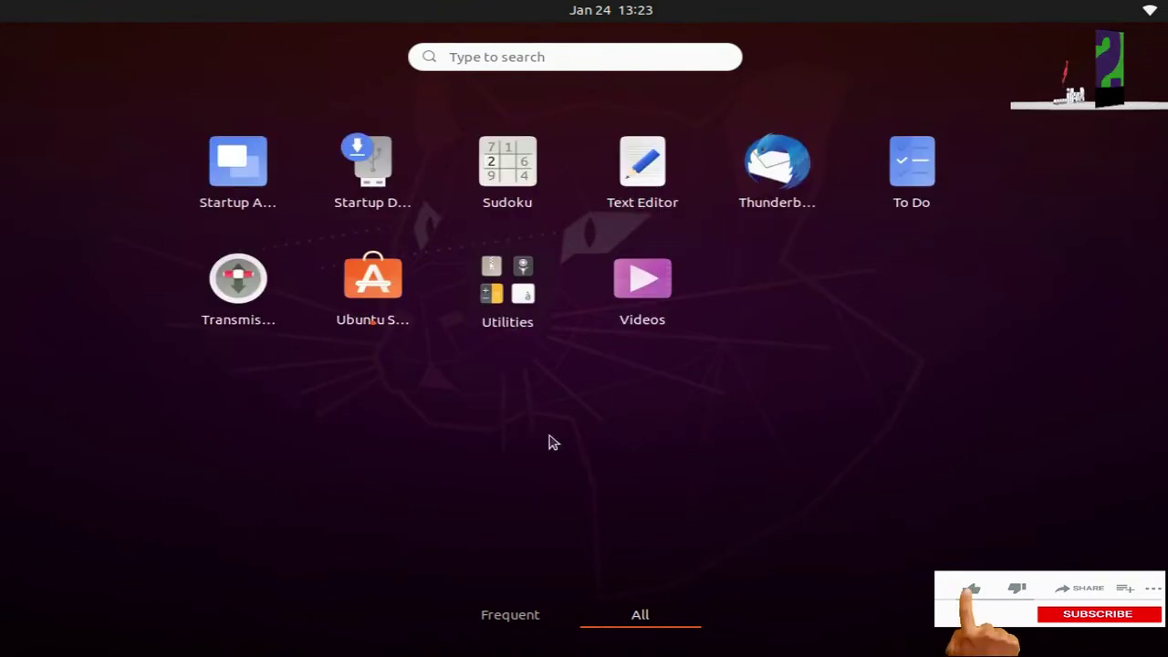
{"action": "scroll", "coordinate": [673, 346], "scroll_direction": "up", "scroll_amount": 1}
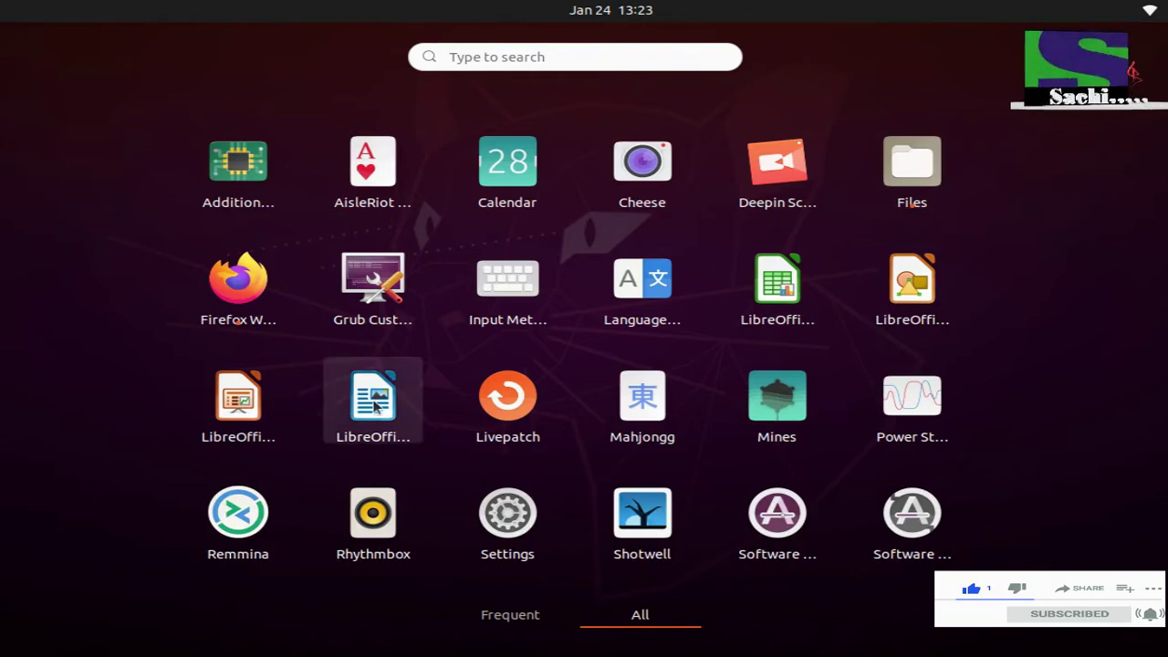
{"action": "key", "text": "Tab"}
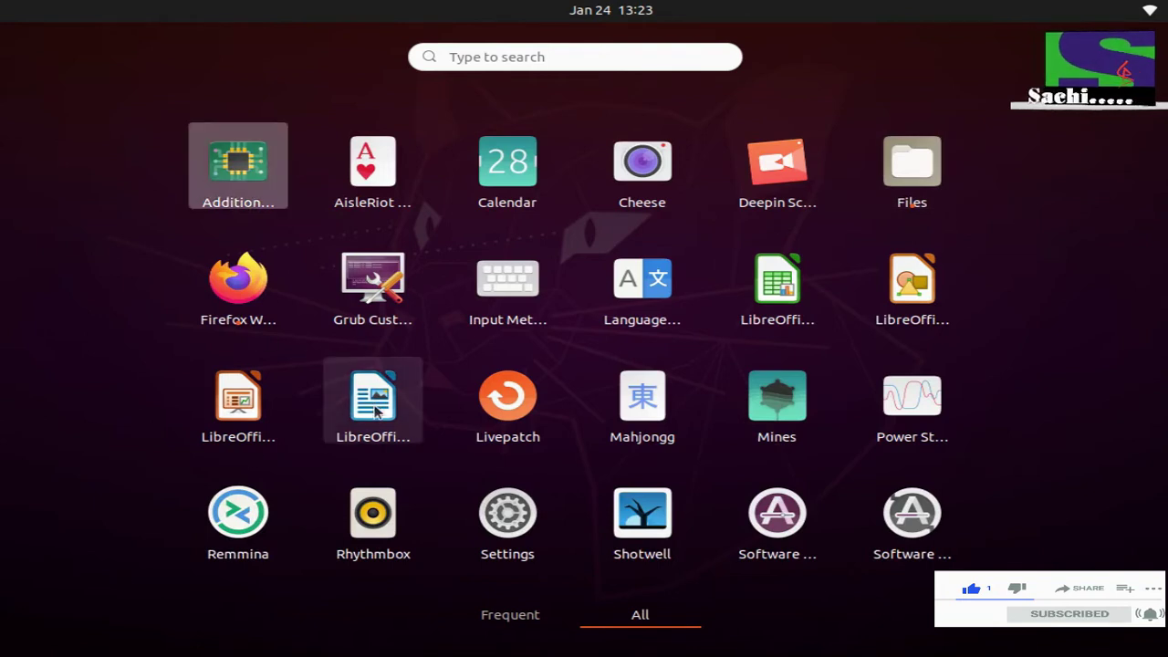
{"action": "key", "text": "Right"}
{"action": "key", "text": "Escape"}
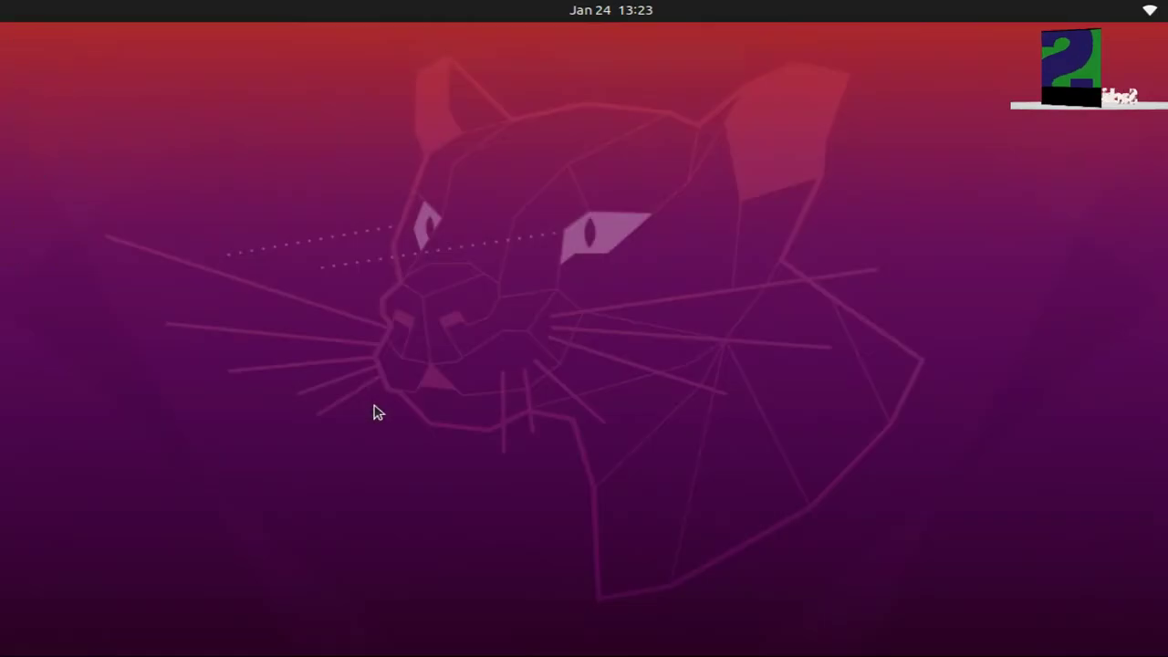
- Cycle to Ubuntu Software with Alt+Tab, then open the Activities overview focused on the Home folder
{"action": "key", "text": "alt+Tab"}
{"action": "key", "text": "alt+Tab"}
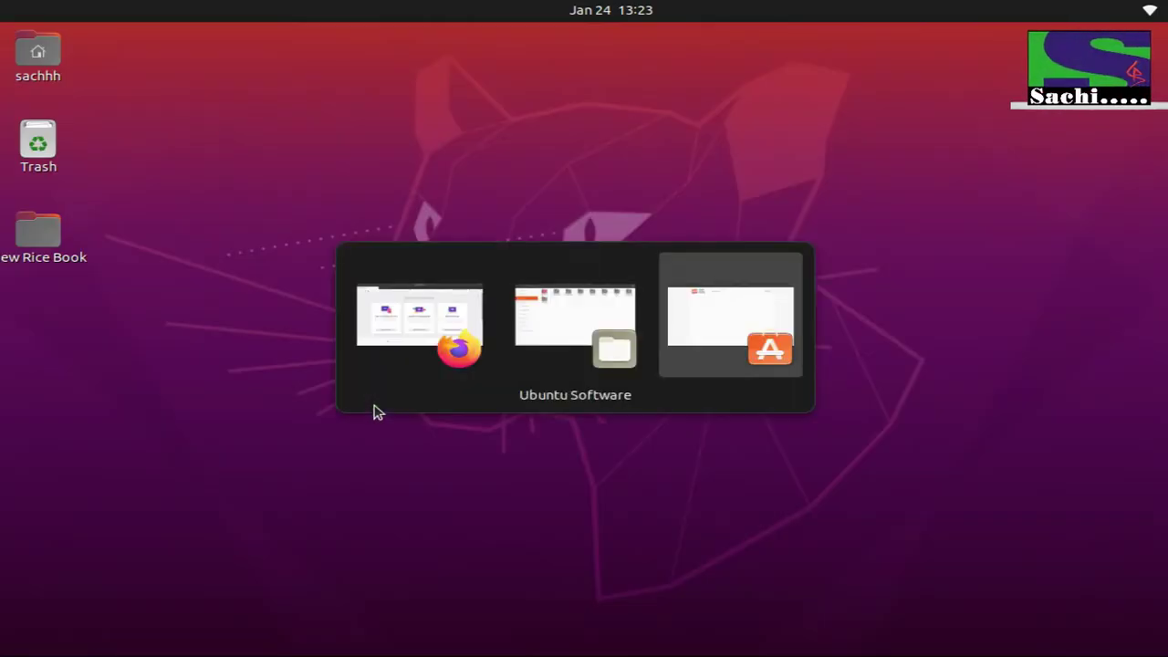
{"action": "key", "text": "alt+Tab"}
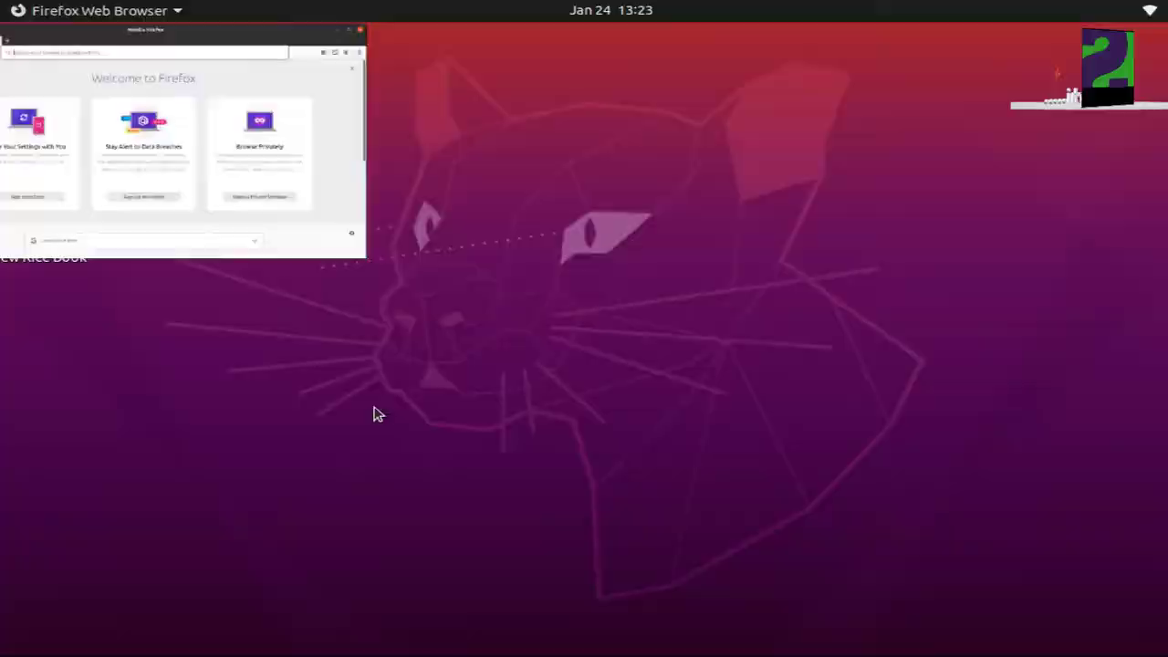
{"action": "key", "text": "super"}
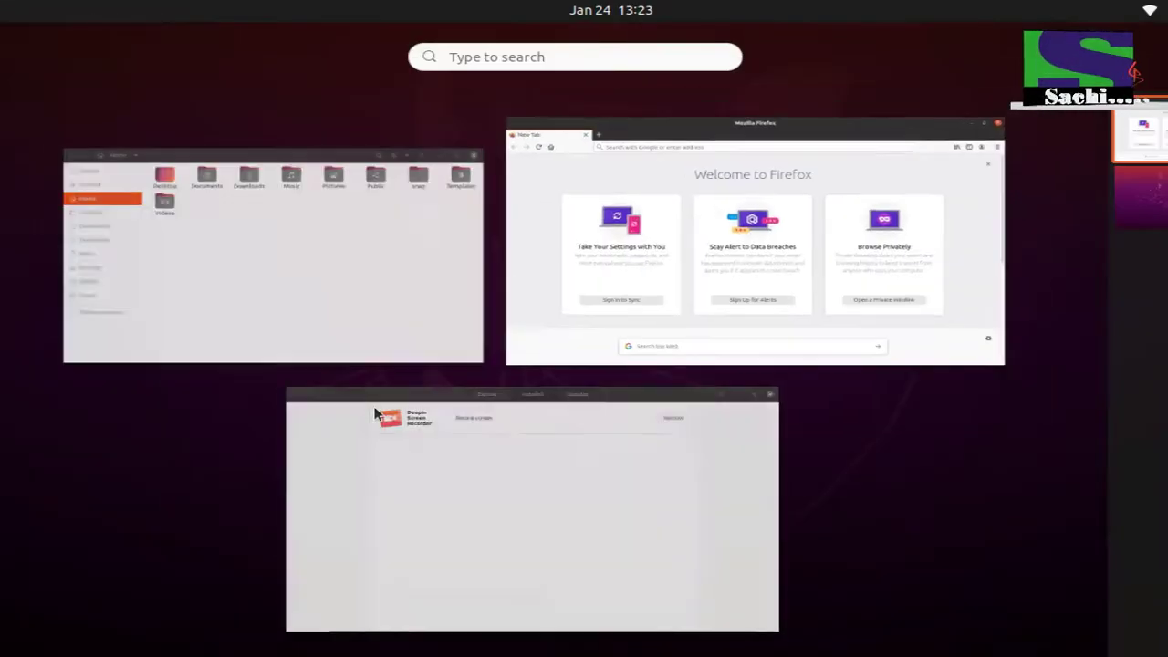
{"action": "key", "text": "Left"}
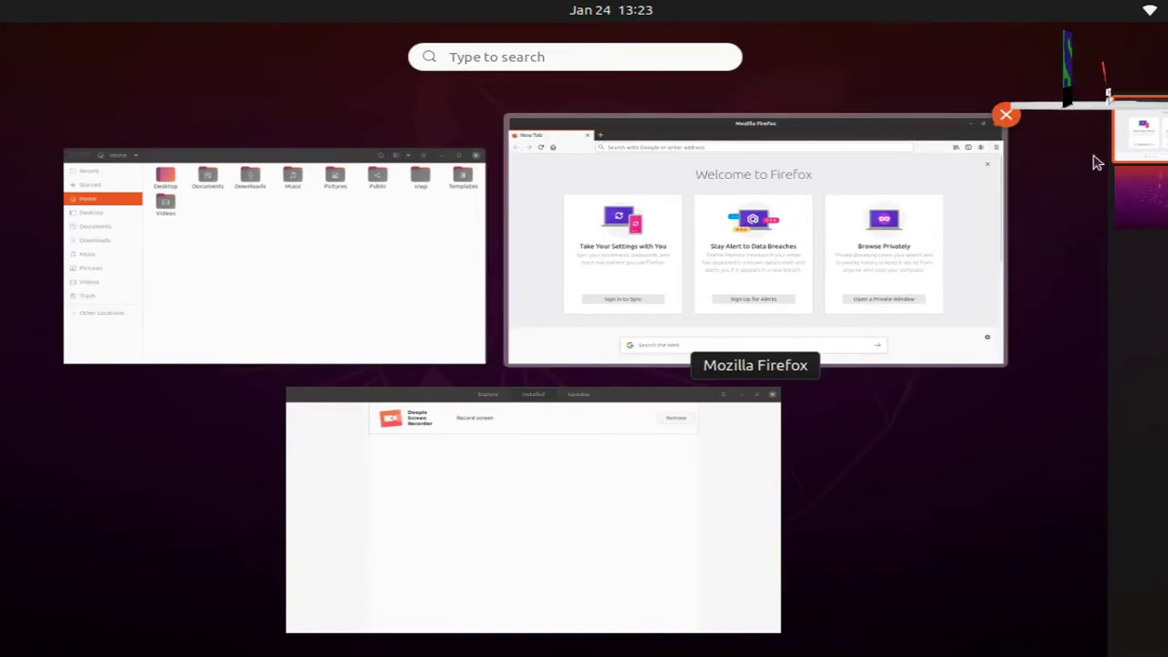
- Bring Firefox forward, read the guide's Start applications page, return to its index, and close it
{"action": "left_click", "coordinate": [892, 244]}
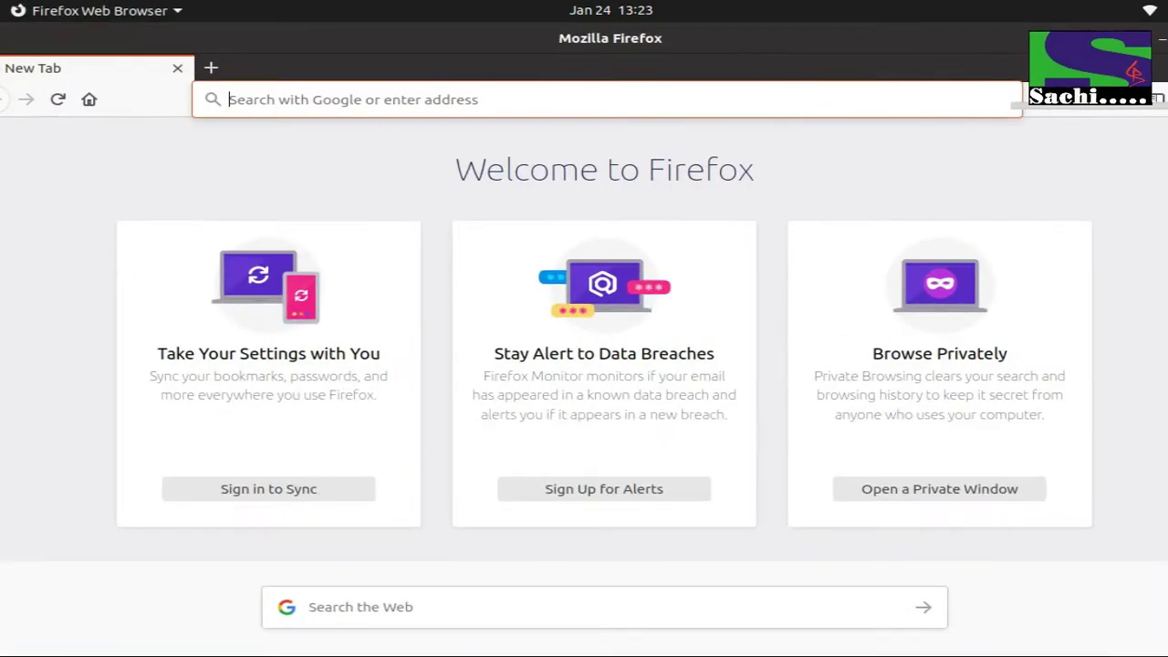
{"action": "left_click", "coordinate": [7, 401]}
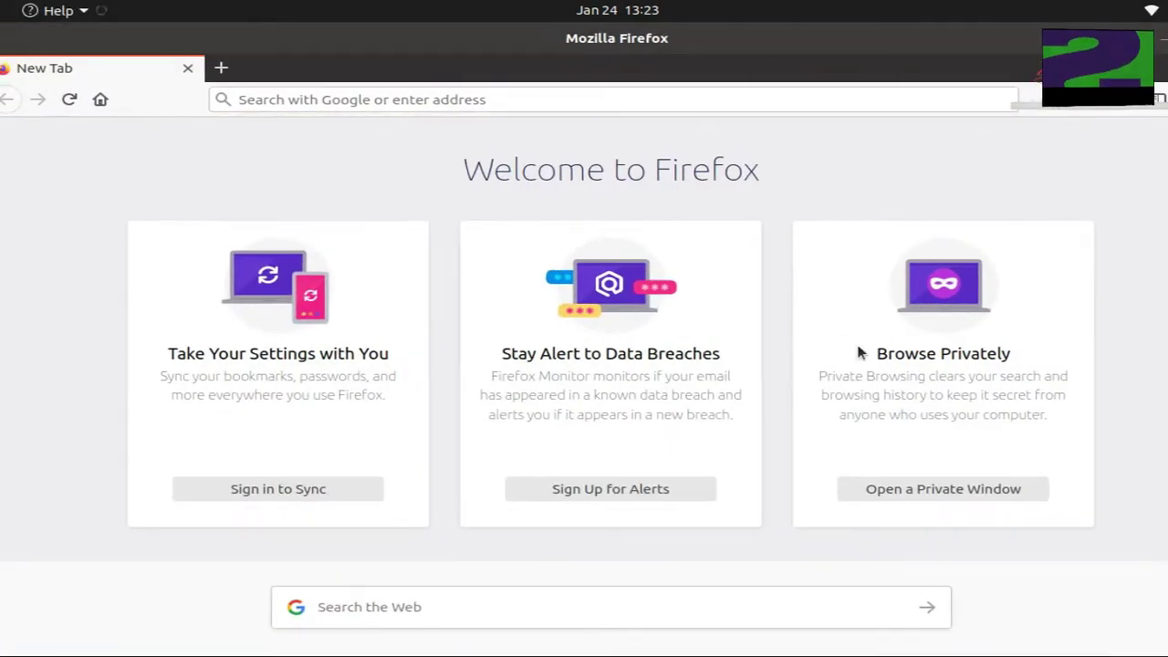
{"action": "scroll", "coordinate": [191, 207], "scroll_direction": "down", "scroll_amount": 1}
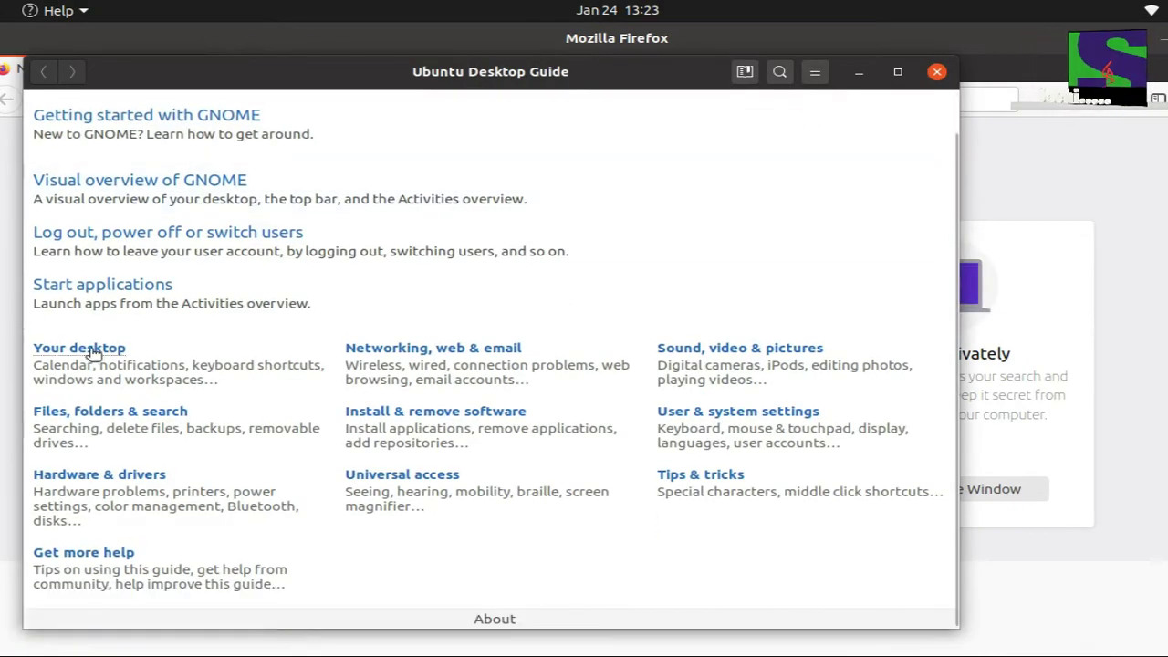
{"action": "left_click", "coordinate": [132, 289]}
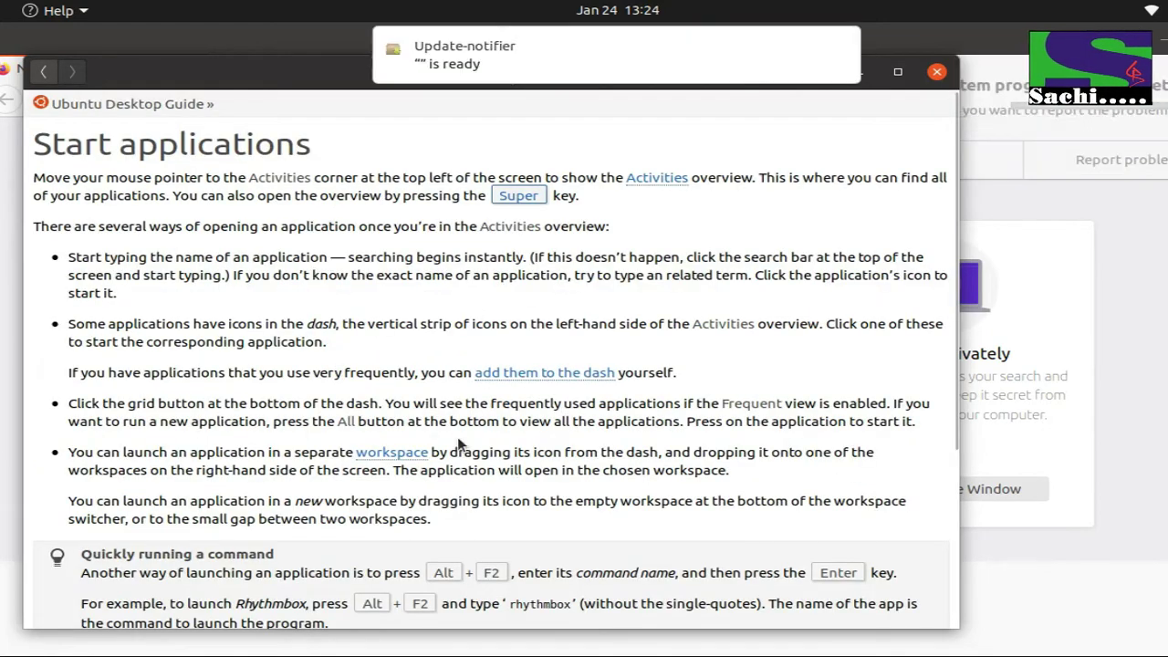
{"action": "scroll", "coordinate": [554, 299], "scroll_direction": "down", "scroll_amount": 5}
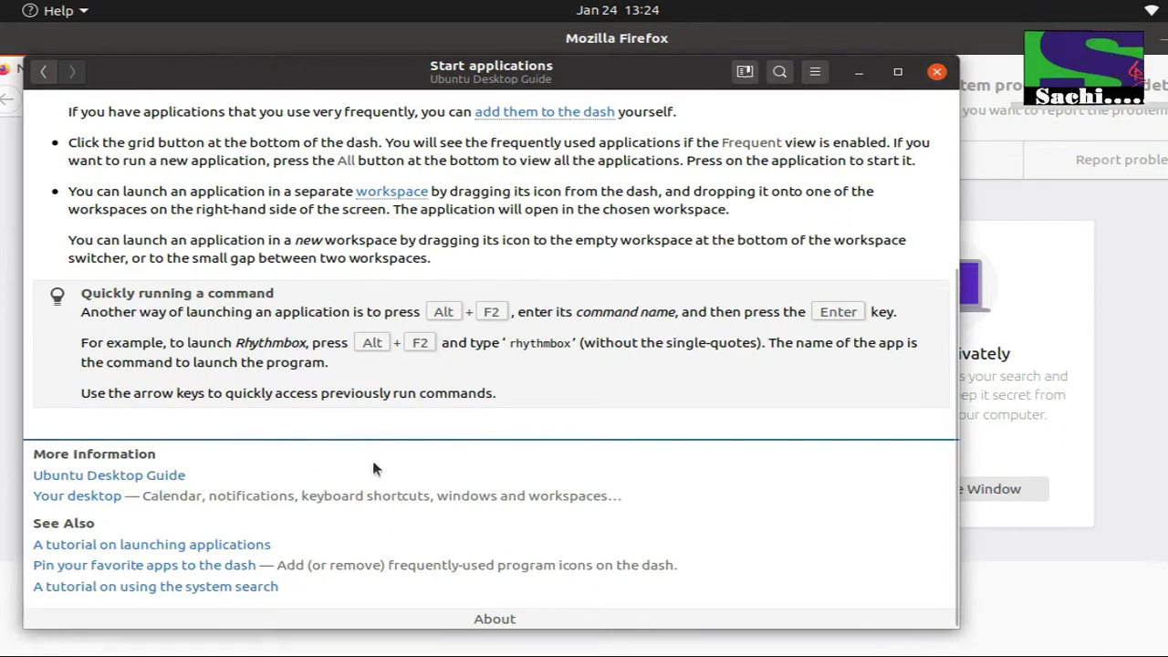
{"action": "left_click", "coordinate": [135, 475]}
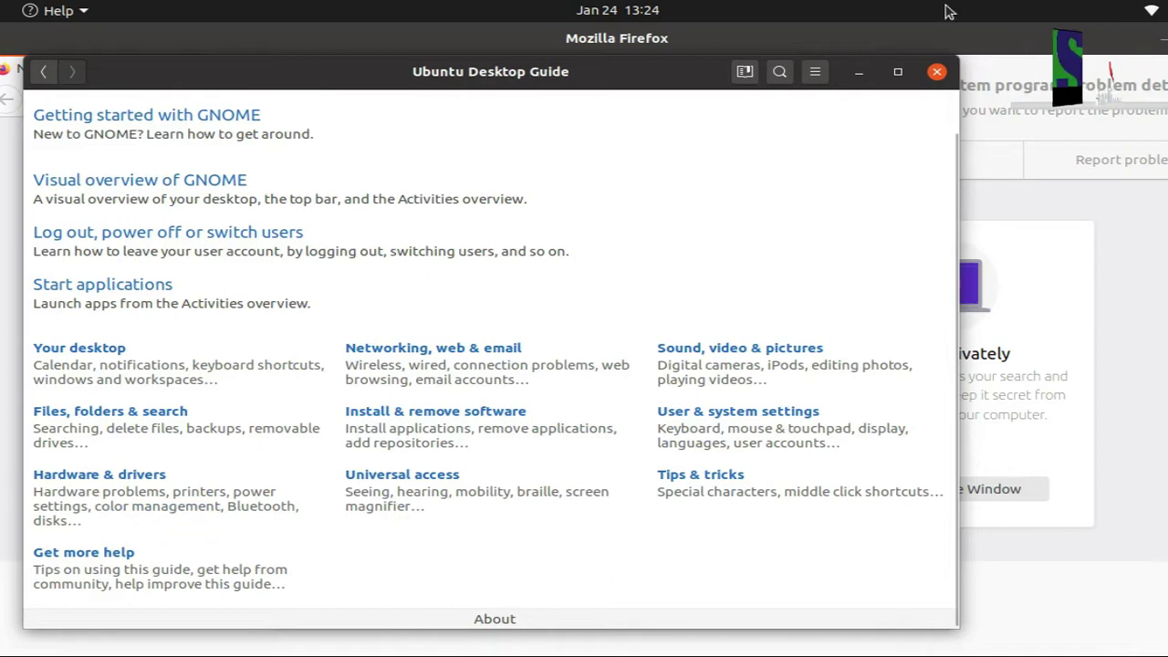
{"action": "left_click", "coordinate": [938, 72]}
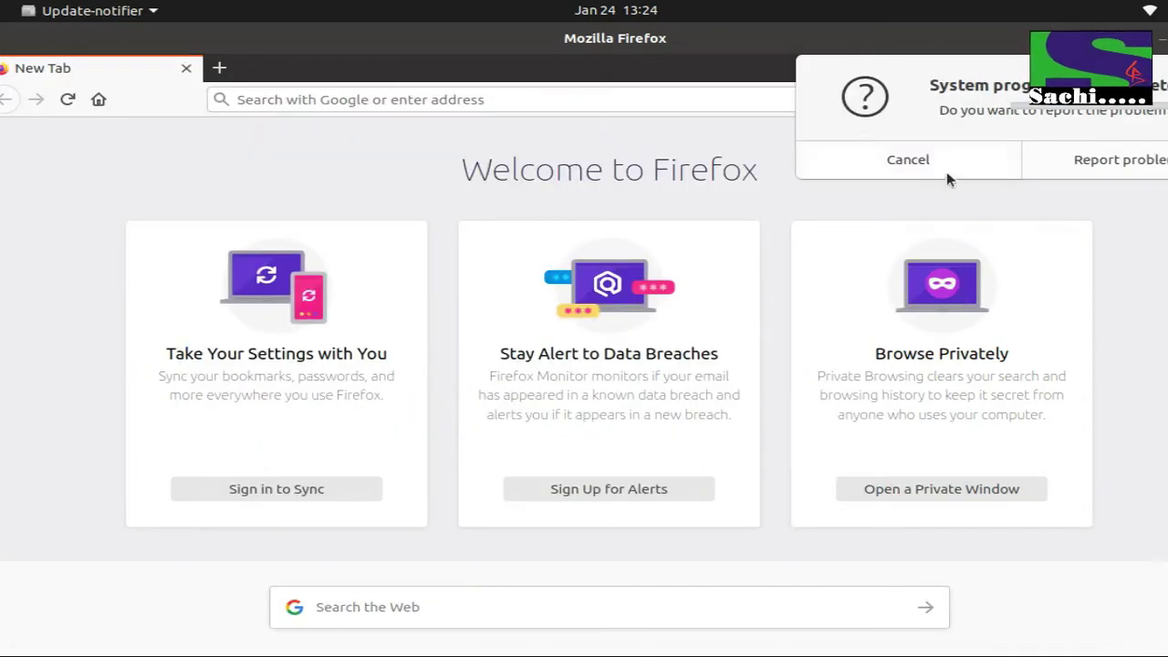
- Cancel the problem report and search Google for 'anydesk download' from the address bar
{"action": "left_click", "coordinate": [908, 163]}
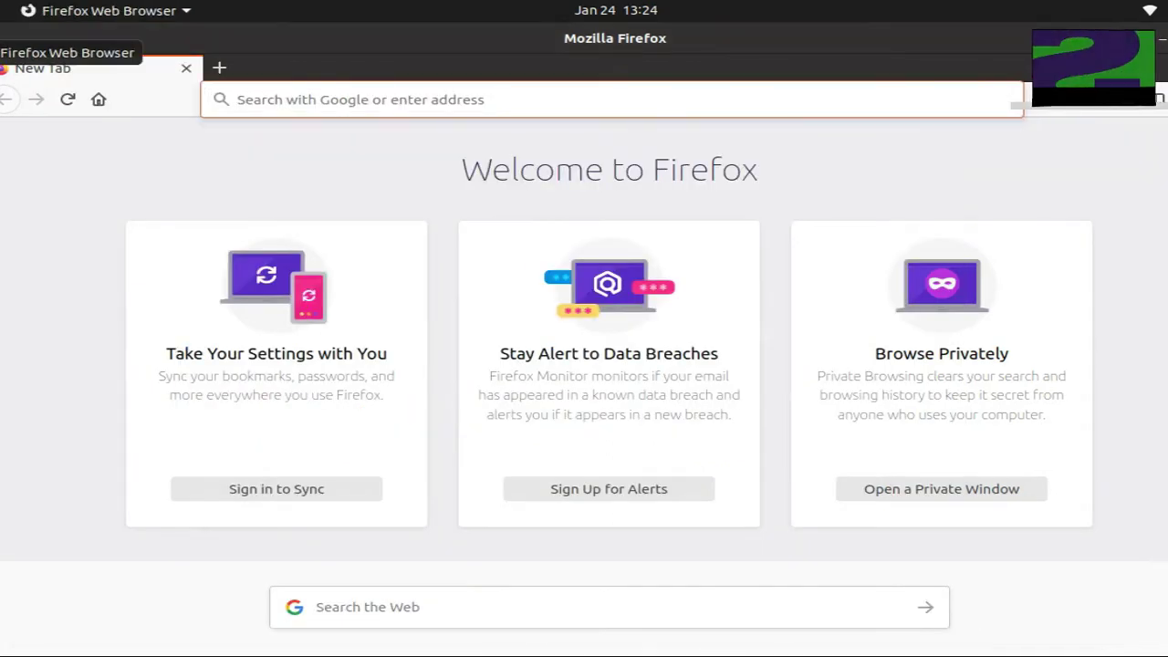
{"action": "left_click", "coordinate": [352, 97]}
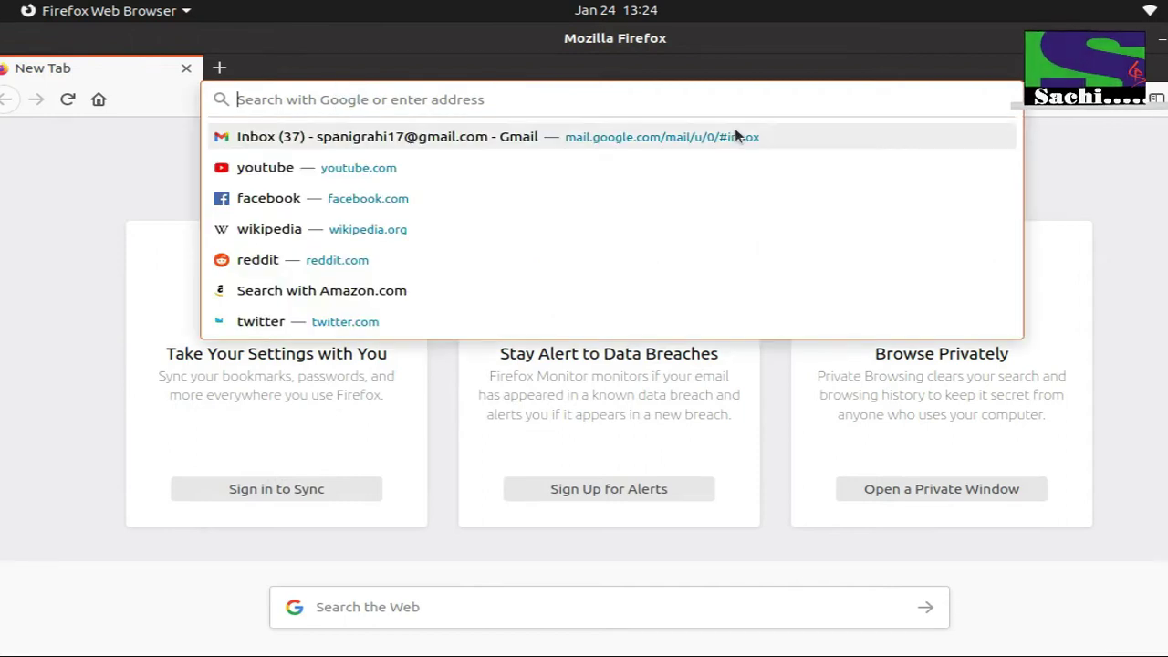
{"action": "type", "text": "AANYD"}
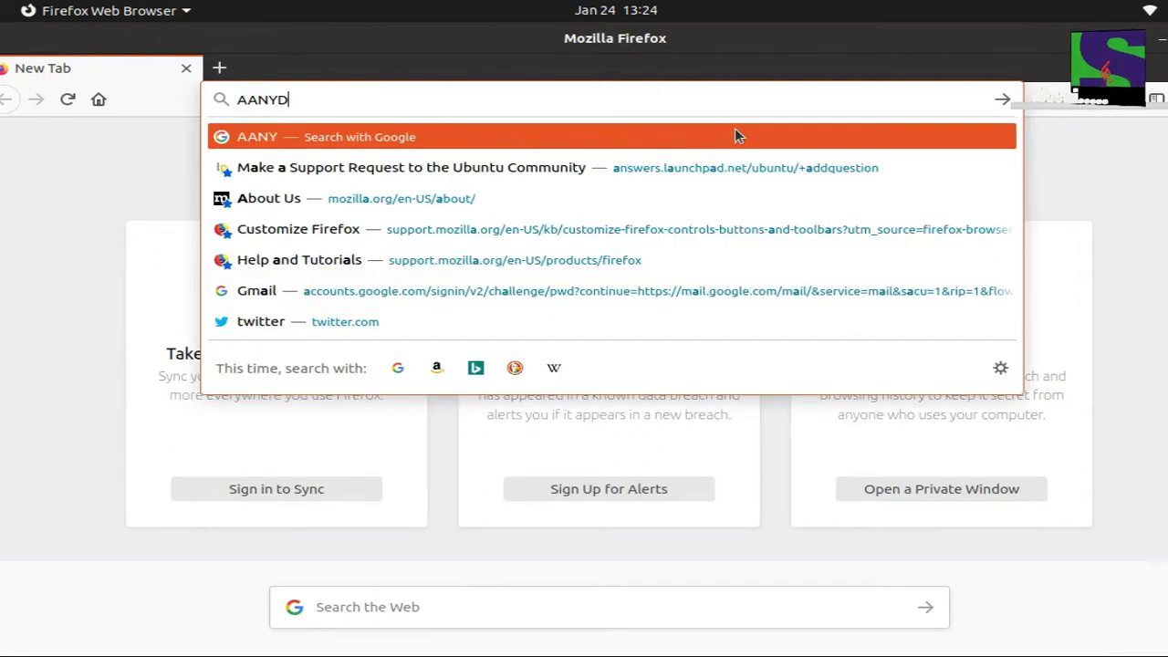
{"action": "type", "text": "ESL"}
{"action": "key", "text": "BackSpace"}
{"action": "key", "text": "BackSpace"}
{"action": "key", "text": "BackSpace"}
{"action": "key", "text": "BackSpace"}
{"action": "key", "text": "BackSpace"}
{"action": "key", "text": "BackSpace"}
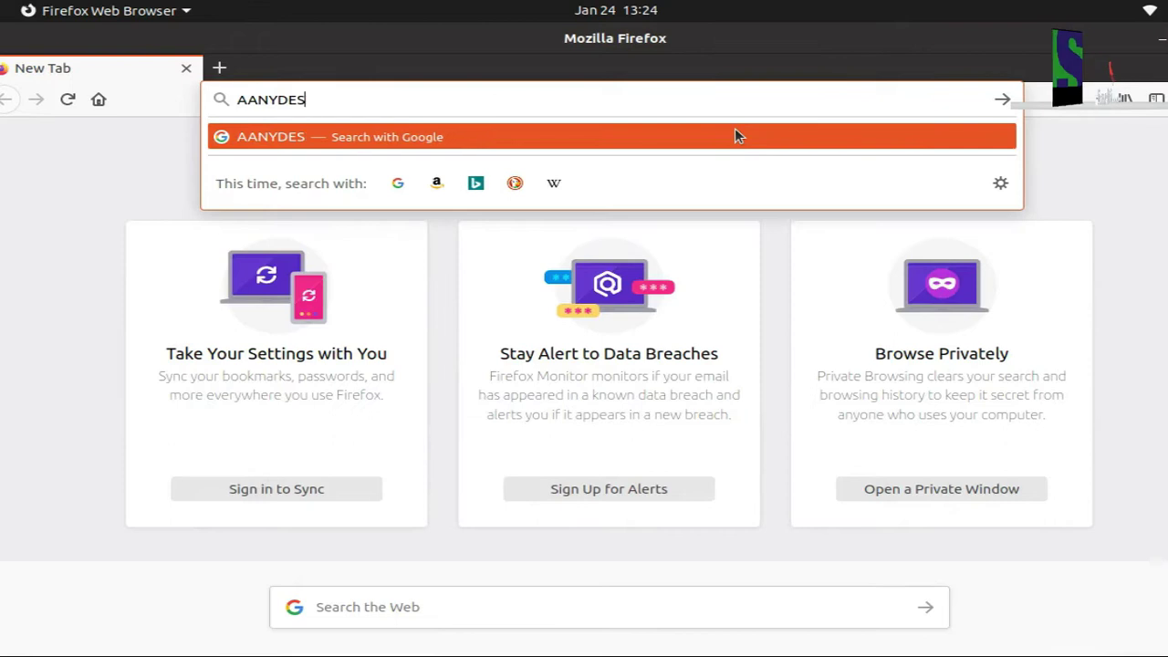
{"action": "key", "text": "BackSpace"}
{"action": "key", "text": "BackSpace"}
{"action": "type", "text": "AN"}
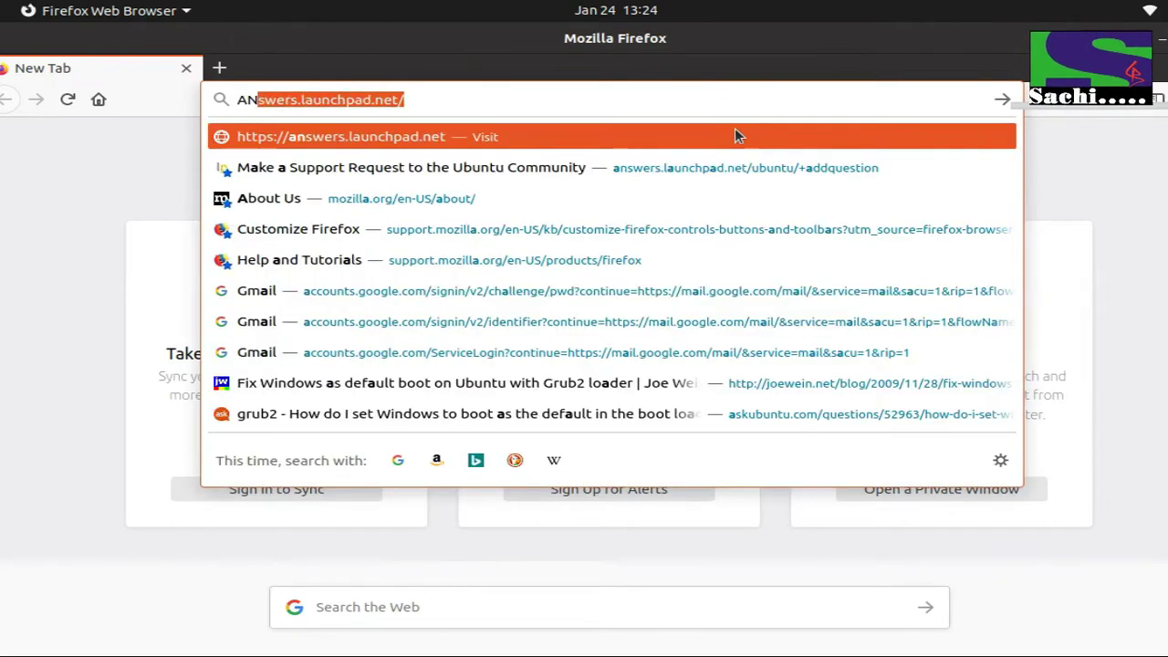
{"action": "type", "text": "YDESK"}
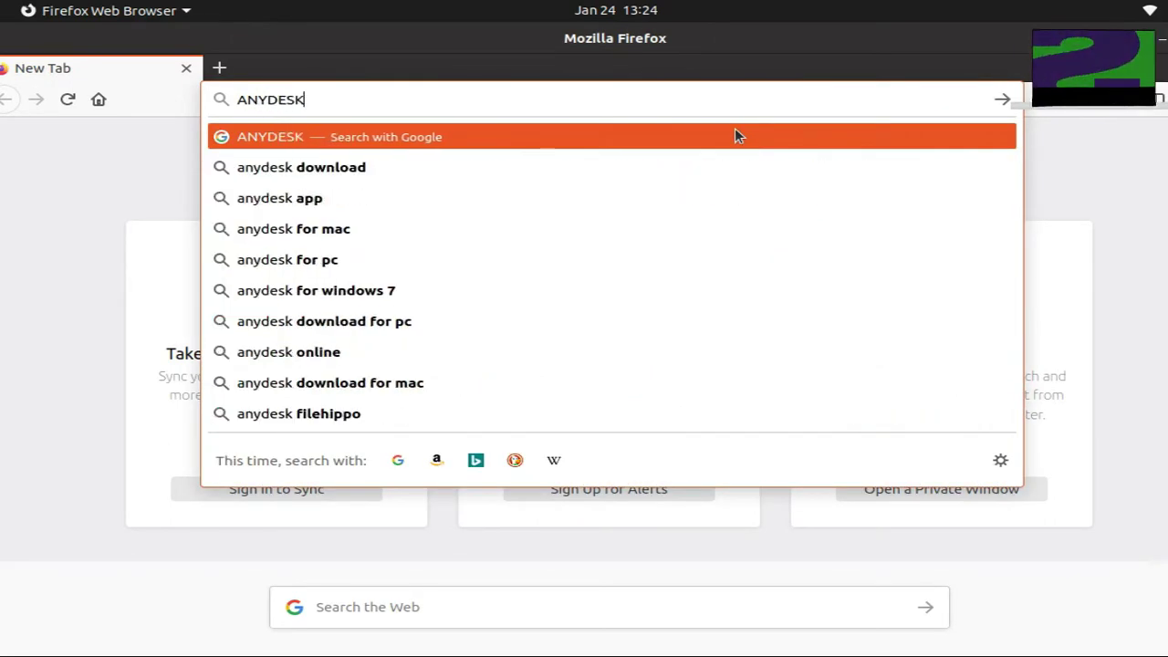
{"action": "key", "text": "Down"}
{"action": "key", "text": "Return"}
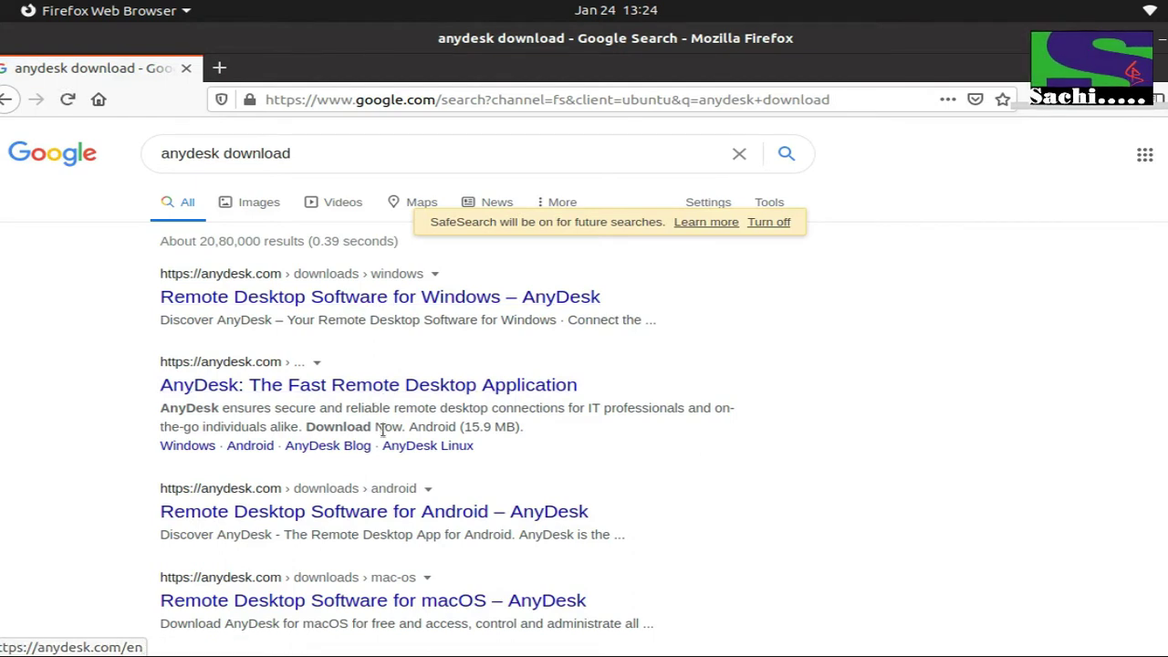
{"action": "left_click", "coordinate": [348, 298]}
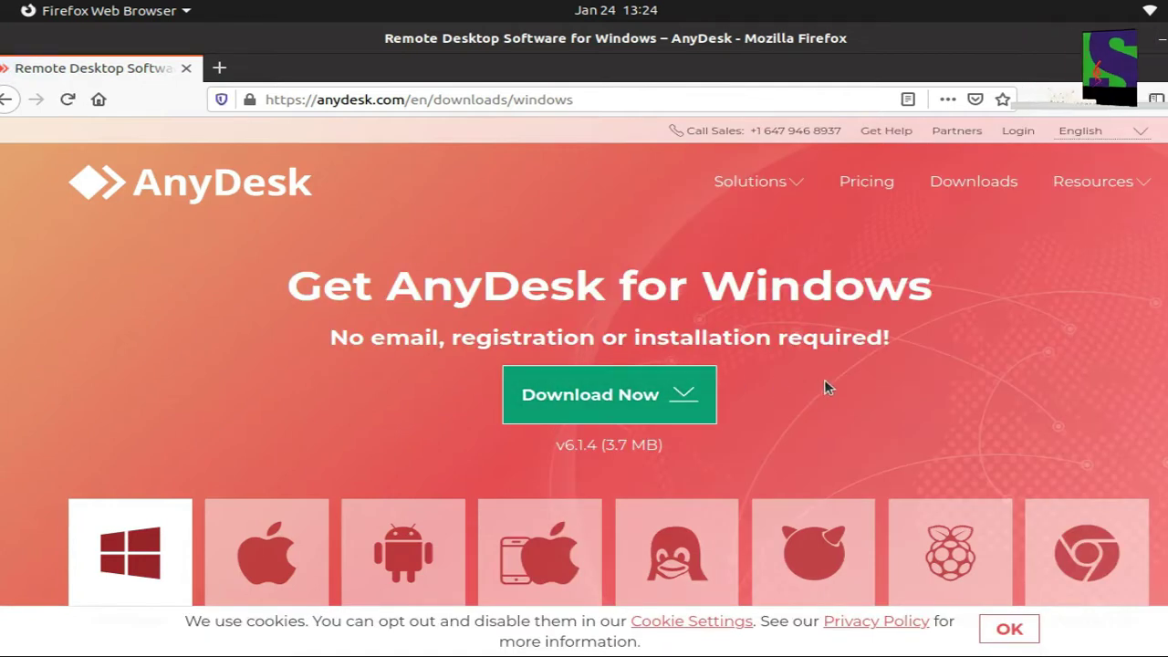
{"action": "scroll", "coordinate": [825, 386], "scroll_direction": "down", "scroll_amount": 3}
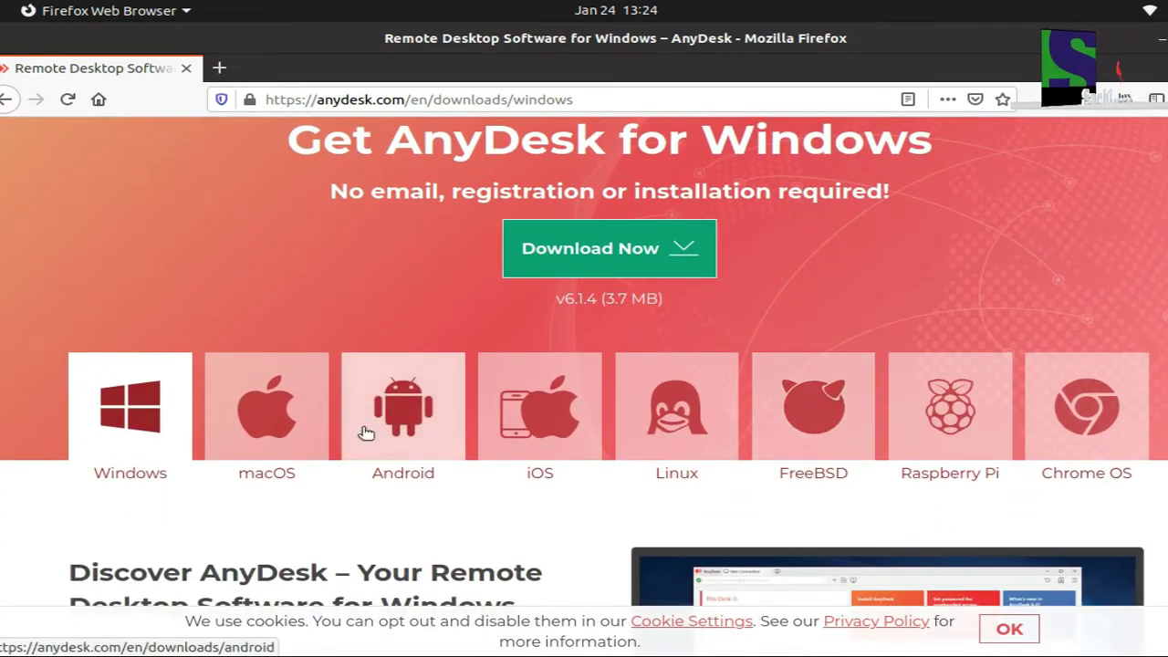
{"action": "left_click", "coordinate": [699, 432]}
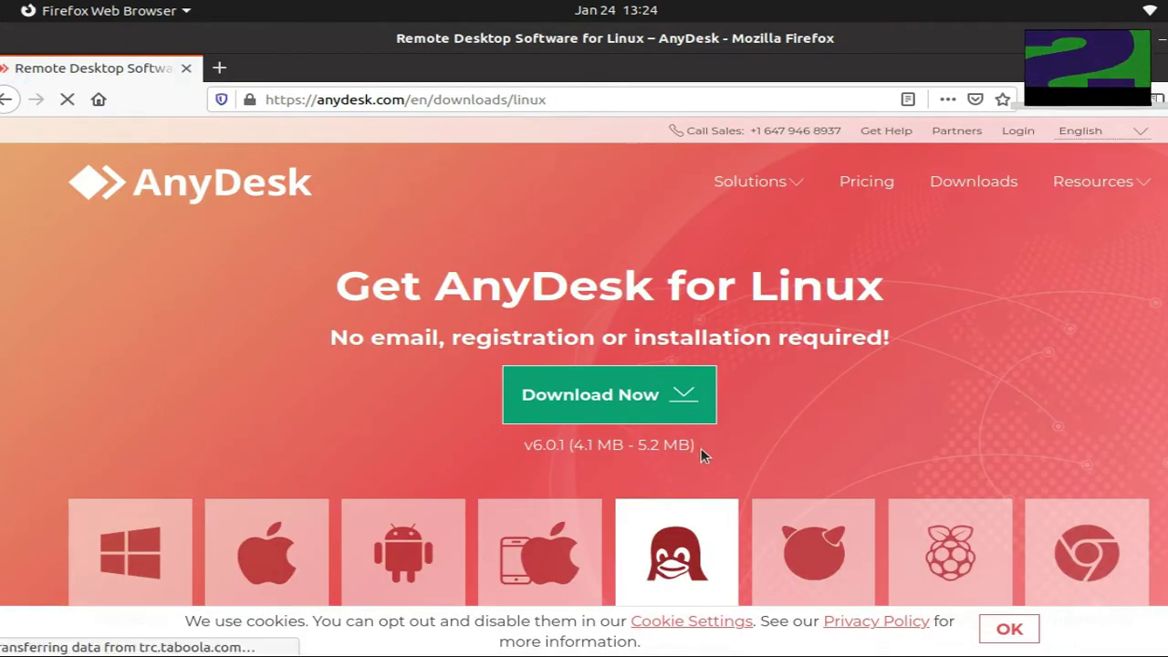
{"action": "scroll", "coordinate": [701, 448], "scroll_direction": "down", "scroll_amount": 10}
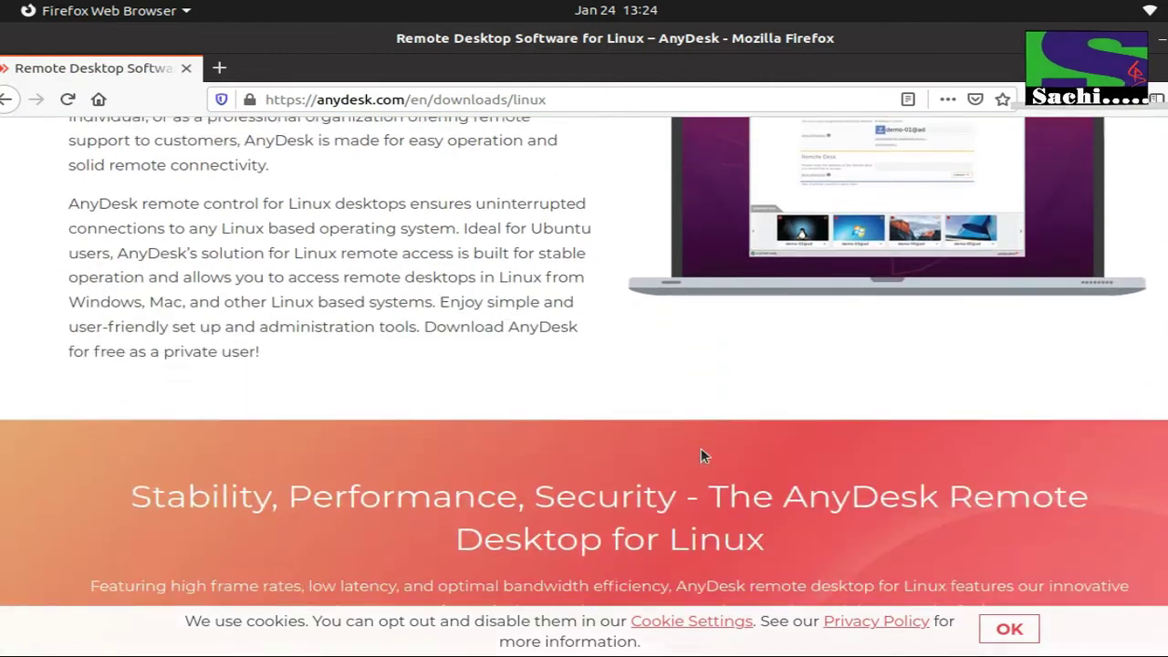
{"action": "scroll", "coordinate": [700, 448], "scroll_direction": "down", "scroll_amount": 8}
{"action": "scroll", "coordinate": [701, 452], "scroll_direction": "down", "scroll_amount": 8}
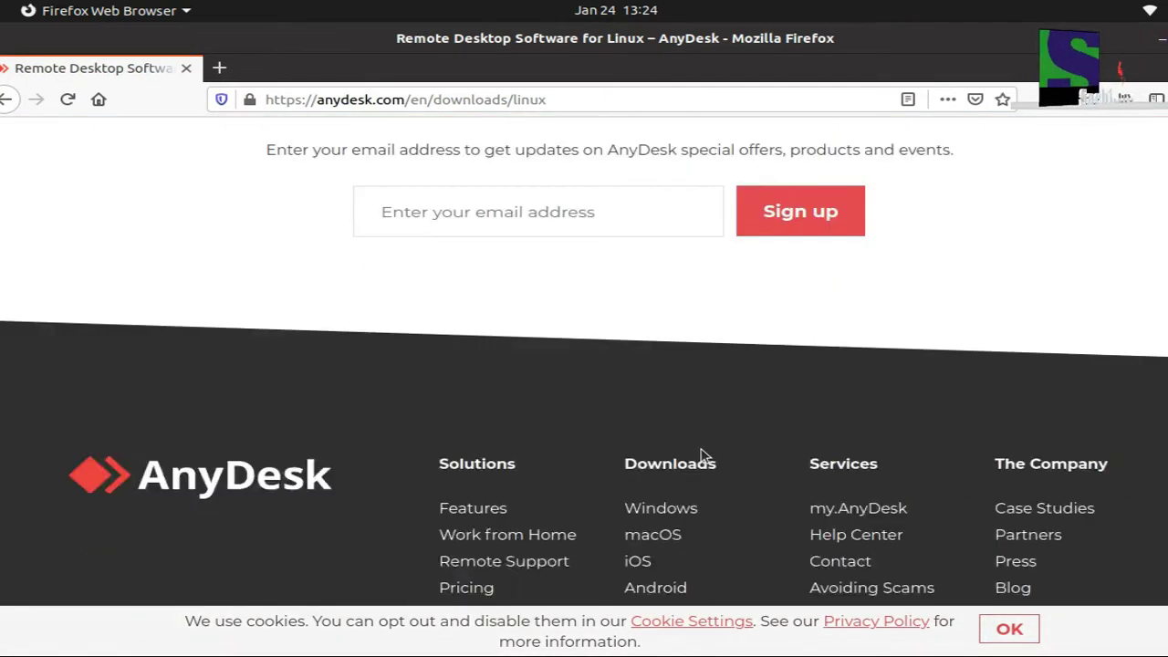
{"action": "scroll", "coordinate": [704, 456], "scroll_direction": "down", "scroll_amount": 3}
{"action": "scroll", "coordinate": [703, 453], "scroll_direction": "up", "scroll_amount": 18}
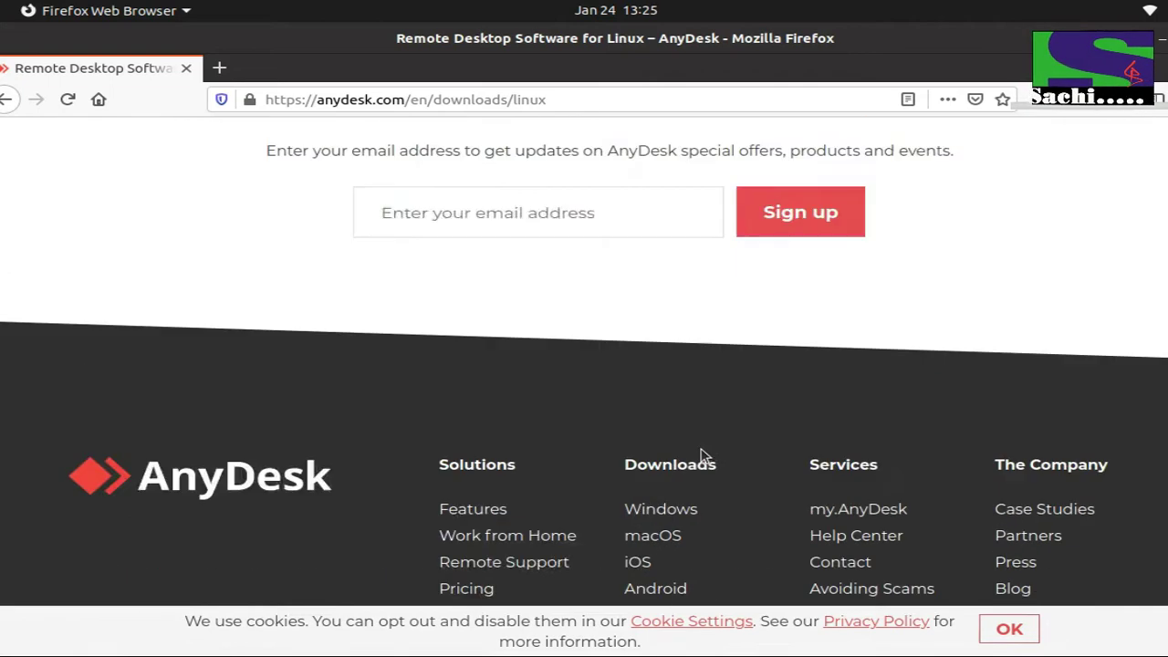
{"action": "scroll", "coordinate": [701, 448], "scroll_direction": "up", "scroll_amount": 10}
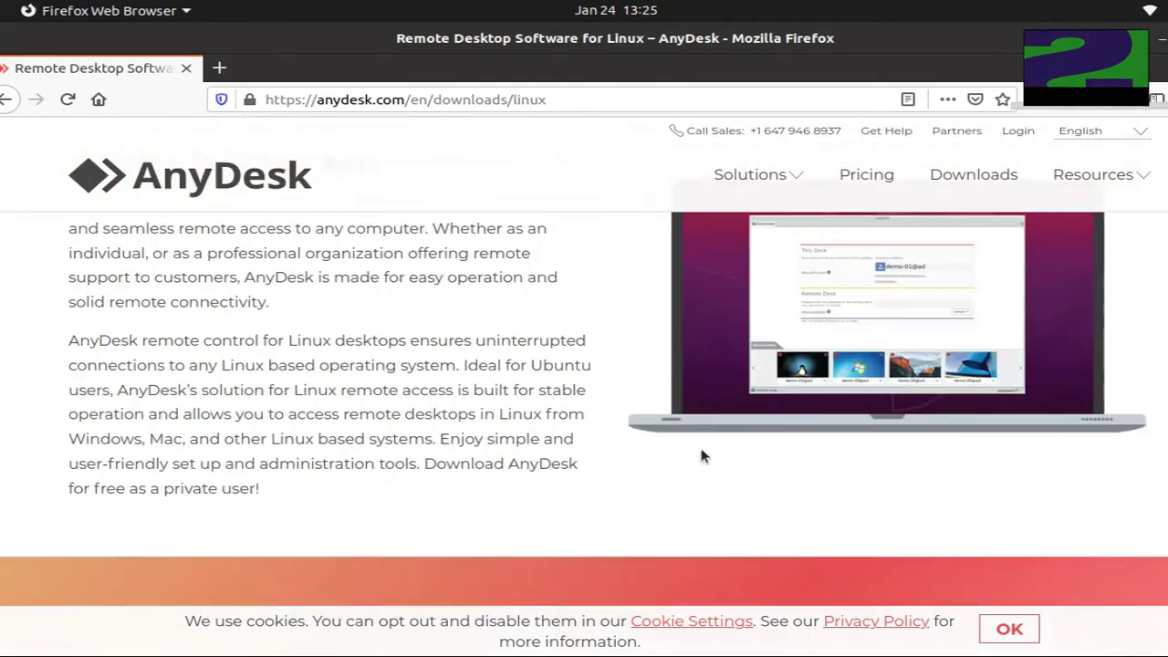
{"action": "scroll", "coordinate": [675, 417], "scroll_direction": "up", "scroll_amount": 1}
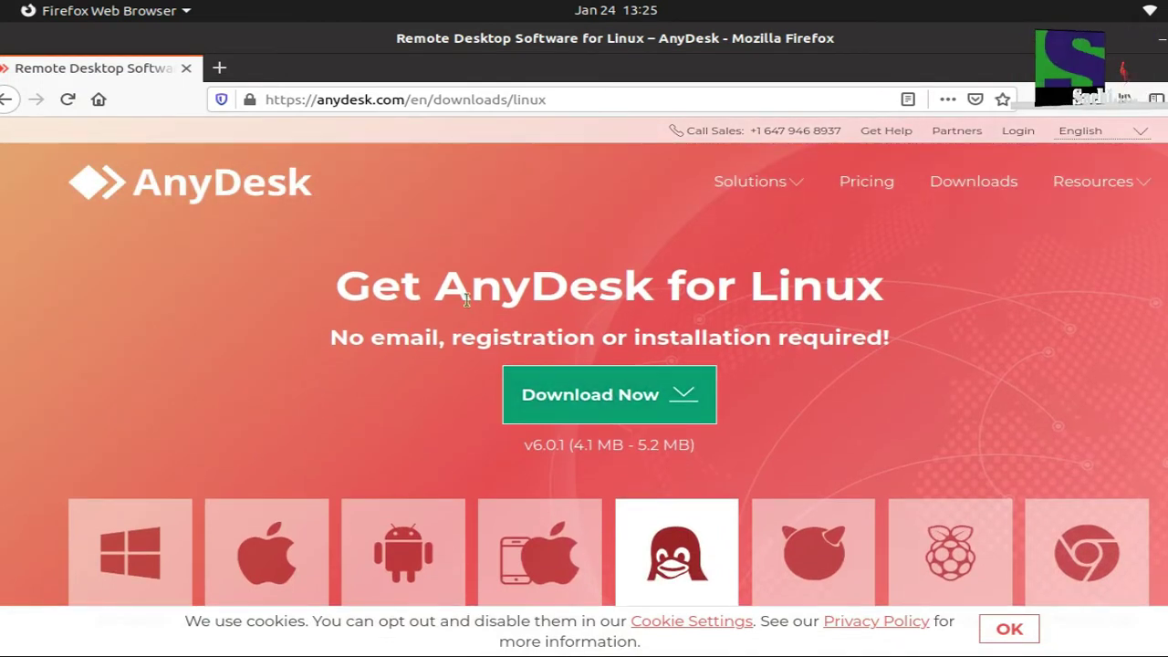
- Save the Debian / Ubuntu / Mint (64 Bit) package anydesk_6.0.1-1_amd64.deb and show the Downloads list
{"action": "left_click", "coordinate": [589, 393]}
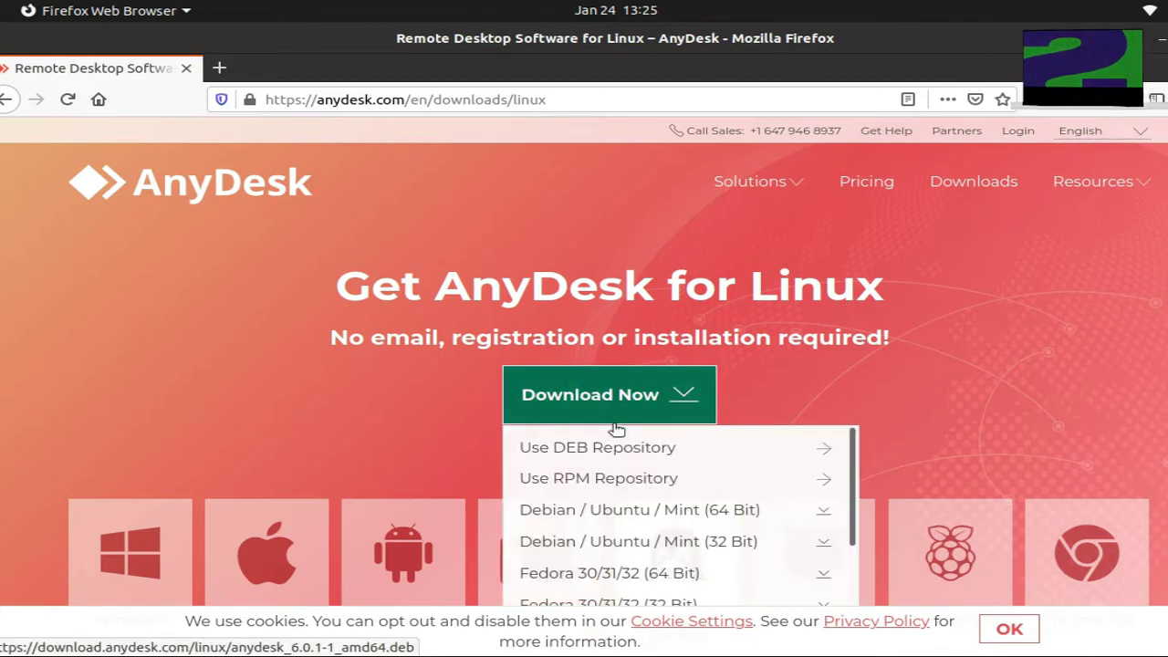
{"action": "scroll", "coordinate": [950, 435], "scroll_direction": "down", "scroll_amount": 2}
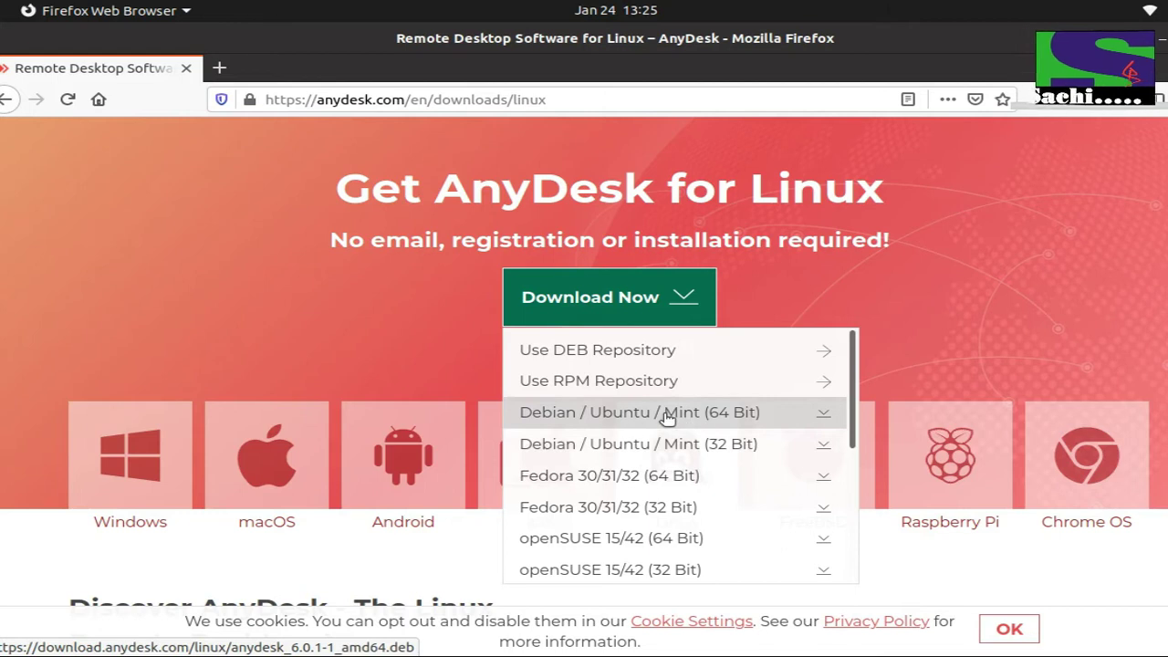
{"action": "left_click", "coordinate": [665, 414]}
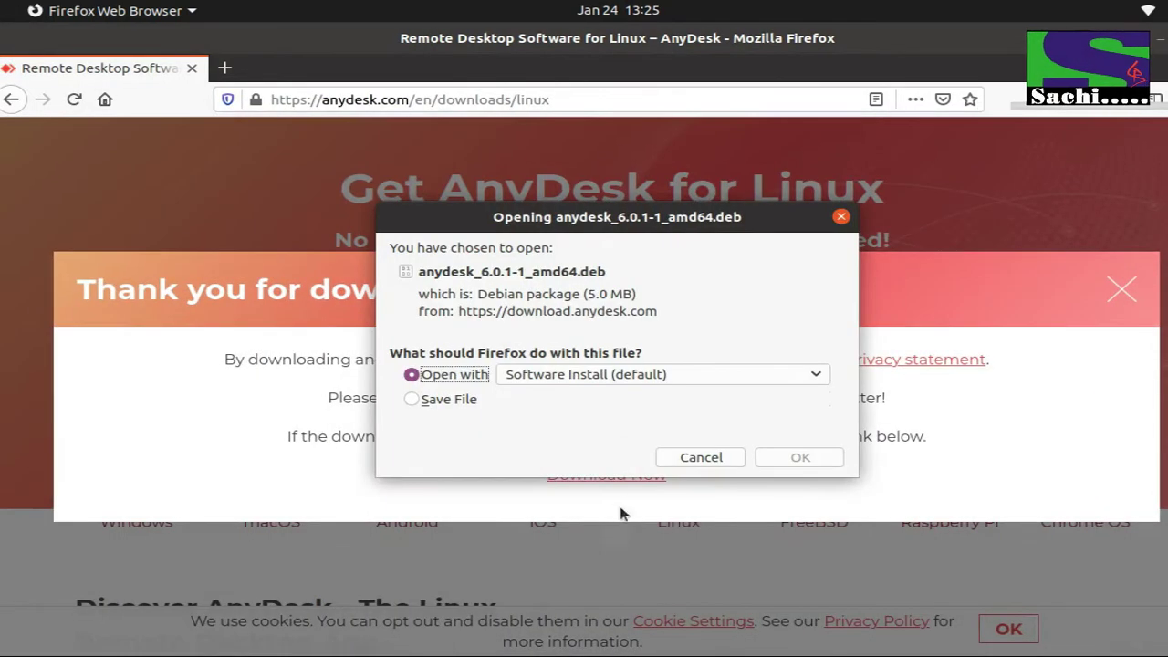
{"action": "left_click", "coordinate": [451, 399]}
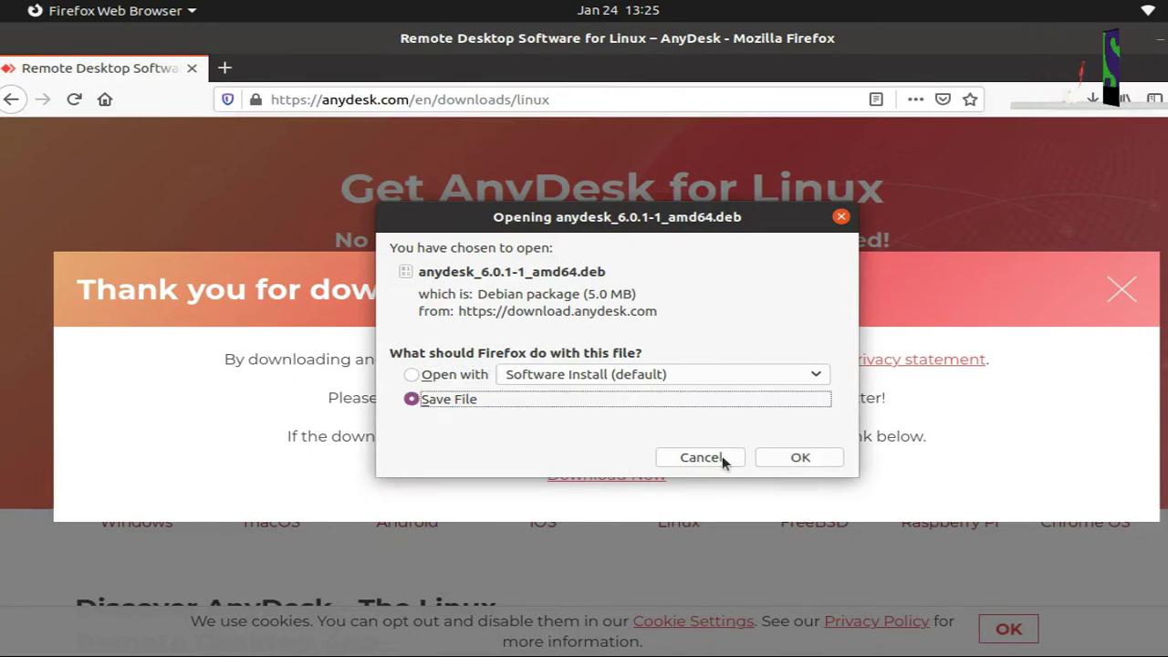
{"action": "left_click", "coordinate": [801, 458]}
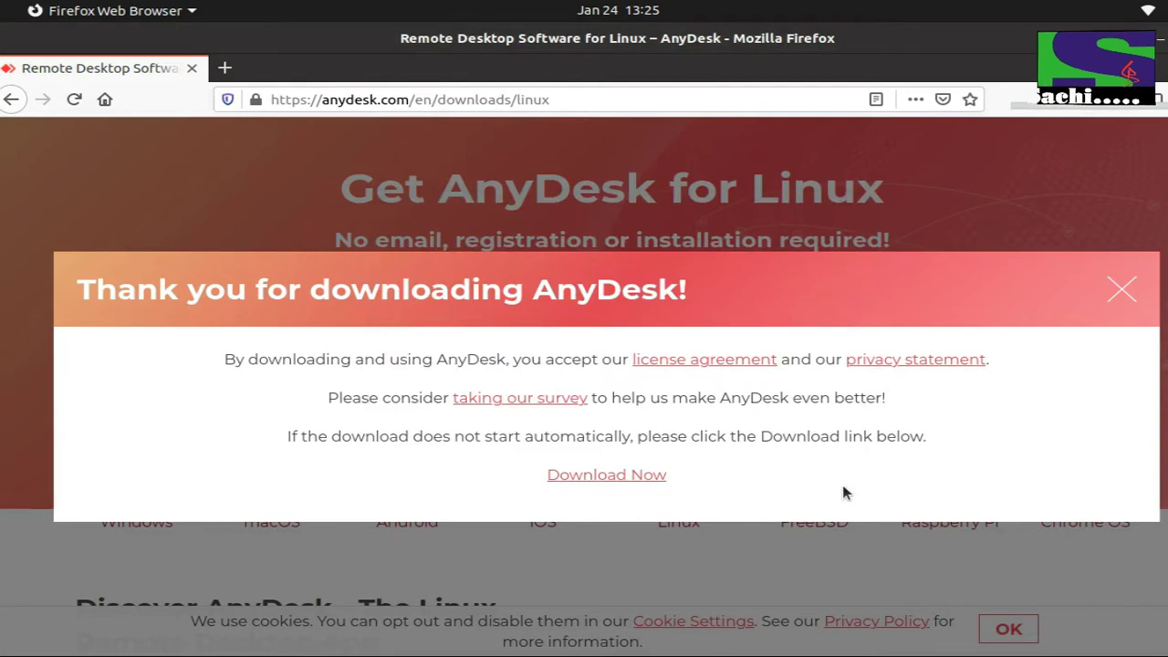
{"action": "left_click", "coordinate": [1097, 110]}
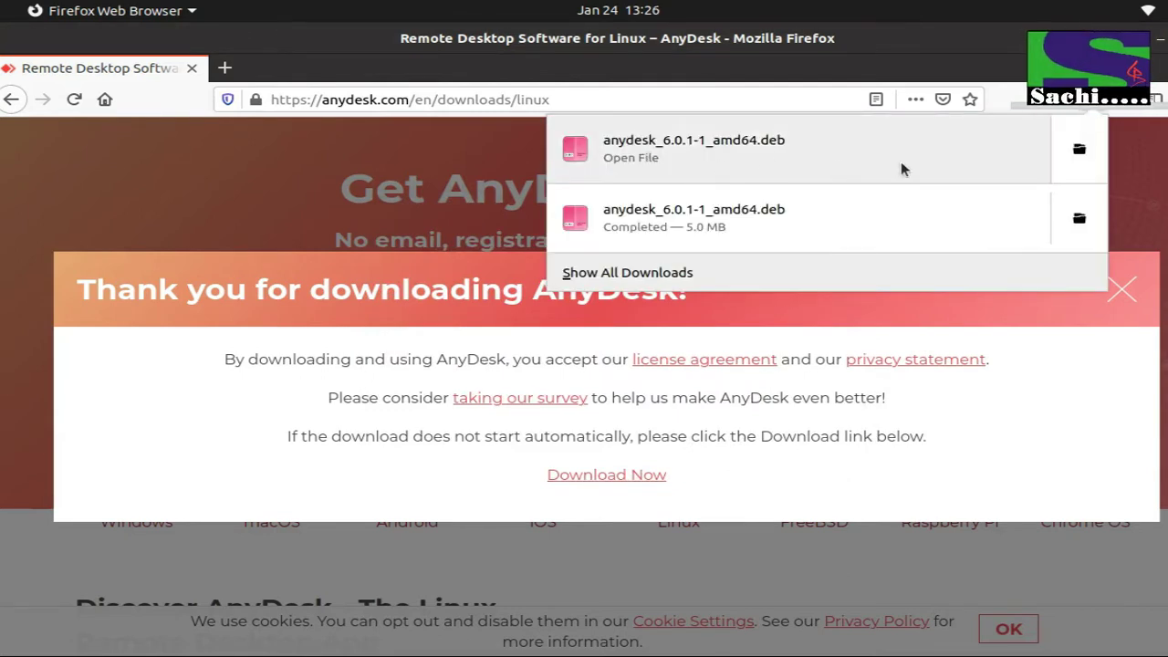
- Open the Downloads folder in Files and double-click anydesk_6.0.1-1_amd64.deb to open it
{"action": "left_click", "coordinate": [1080, 160]}
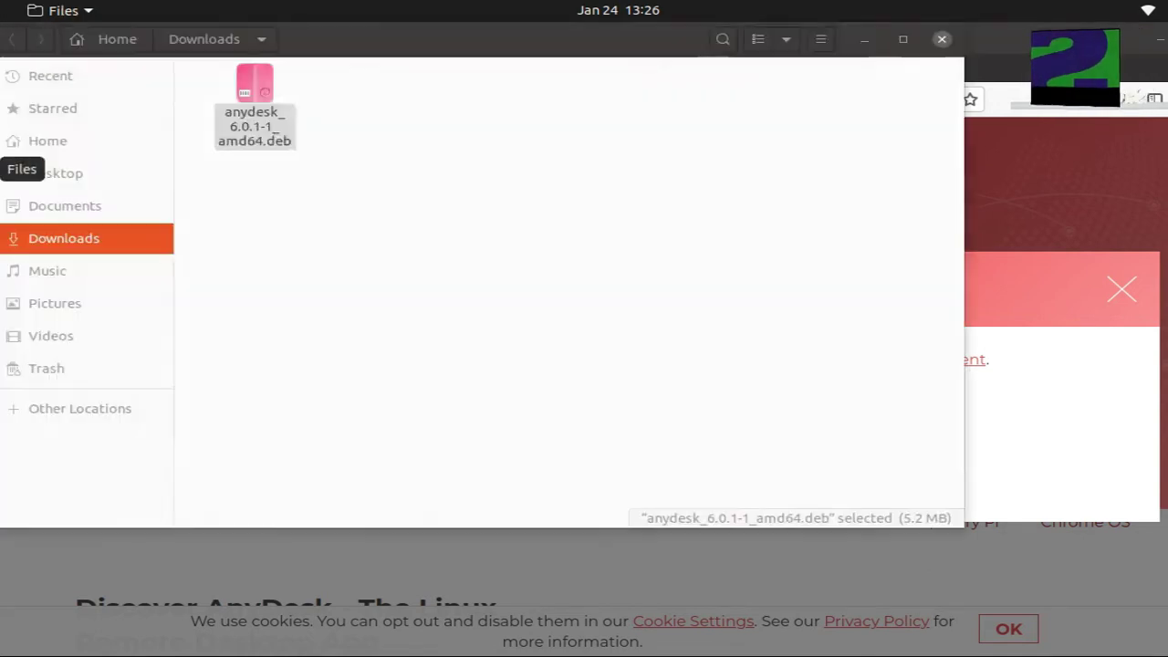
{"action": "left_click", "coordinate": [496, 188]}
{"action": "double_click", "coordinate": [259, 90]}
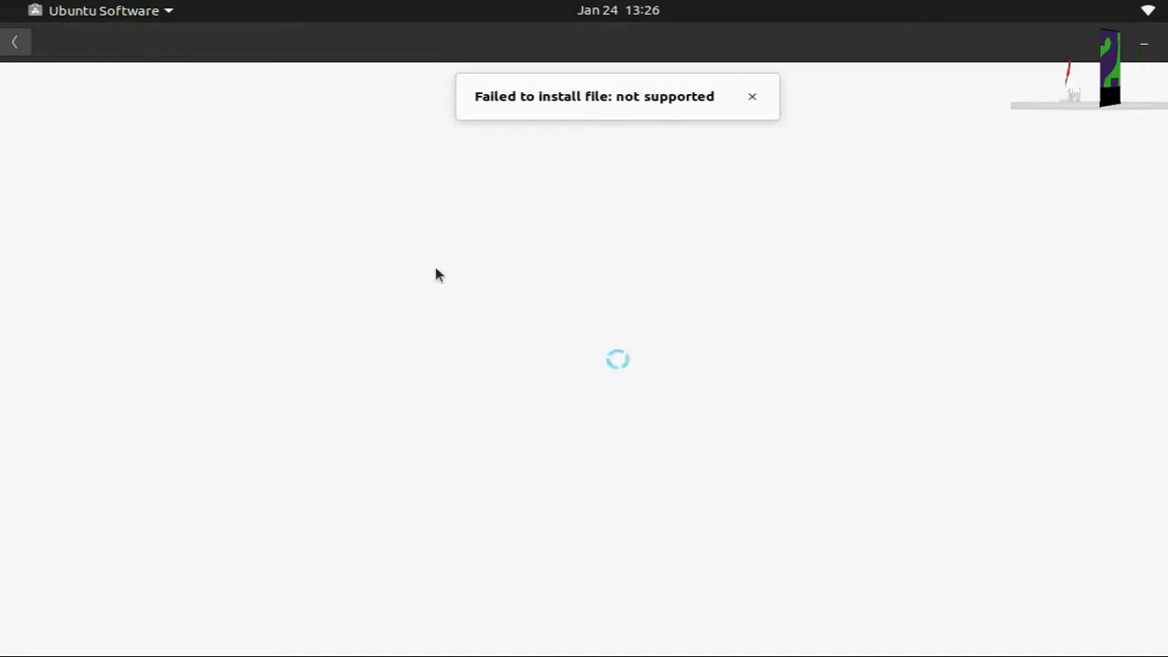
- Dismiss the failure notice and install AnyDesk 6.0.1, authenticating with the account password
{"action": "left_click", "coordinate": [749, 98]}
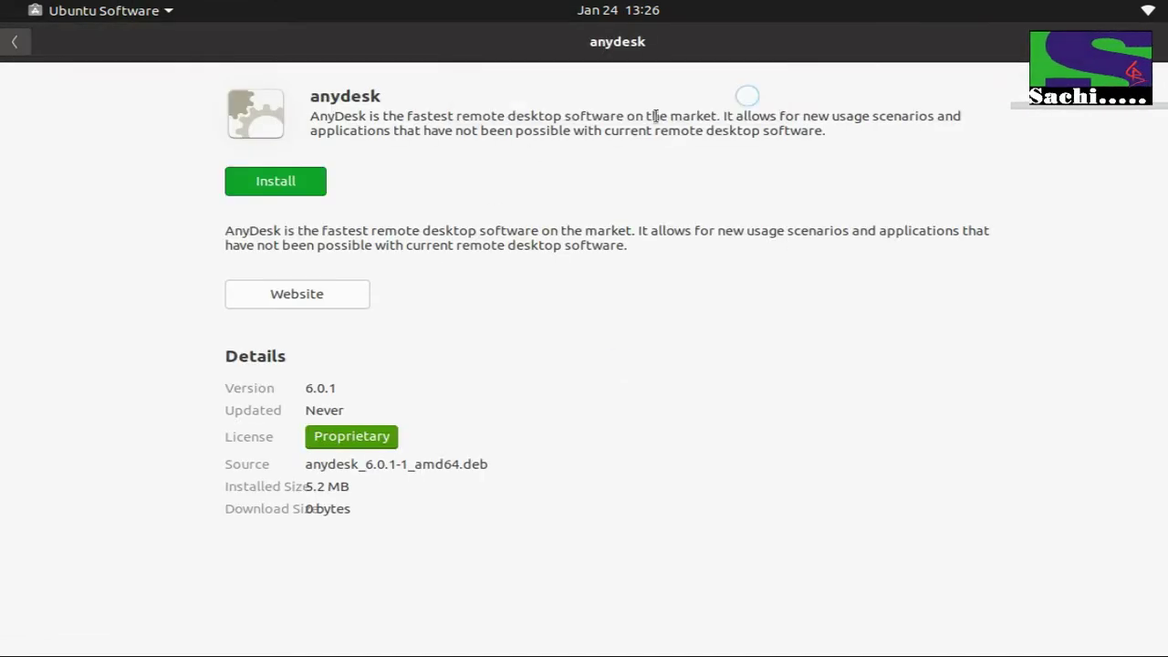
{"action": "left_click", "coordinate": [298, 187]}
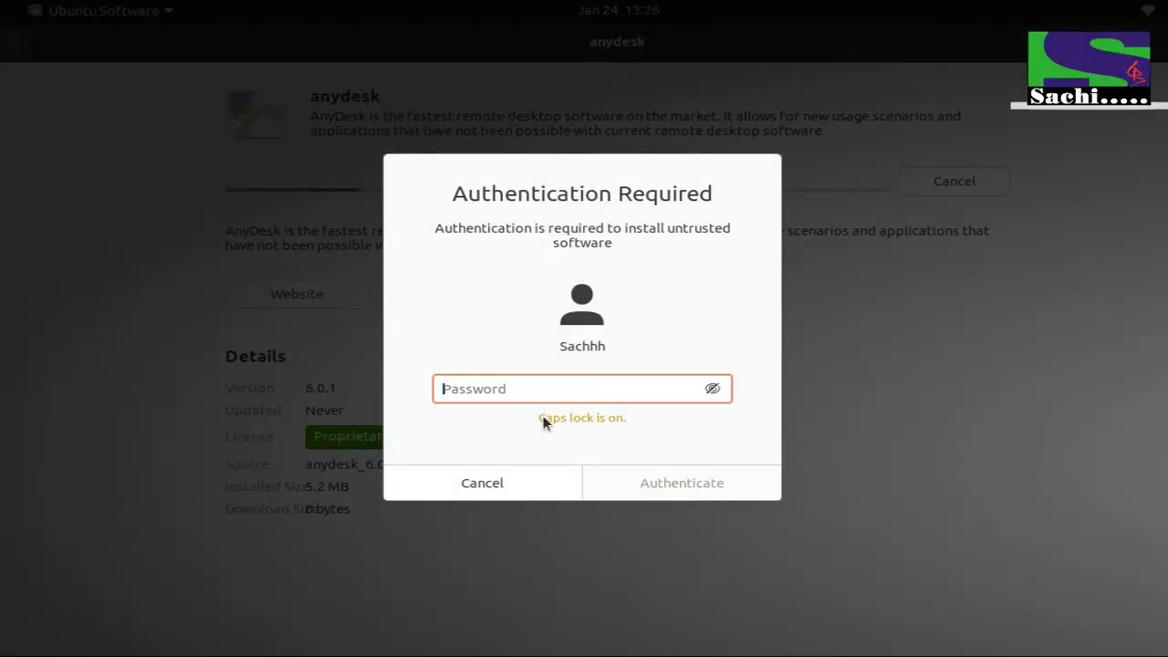
{"action": "type", "text": "••••••"}
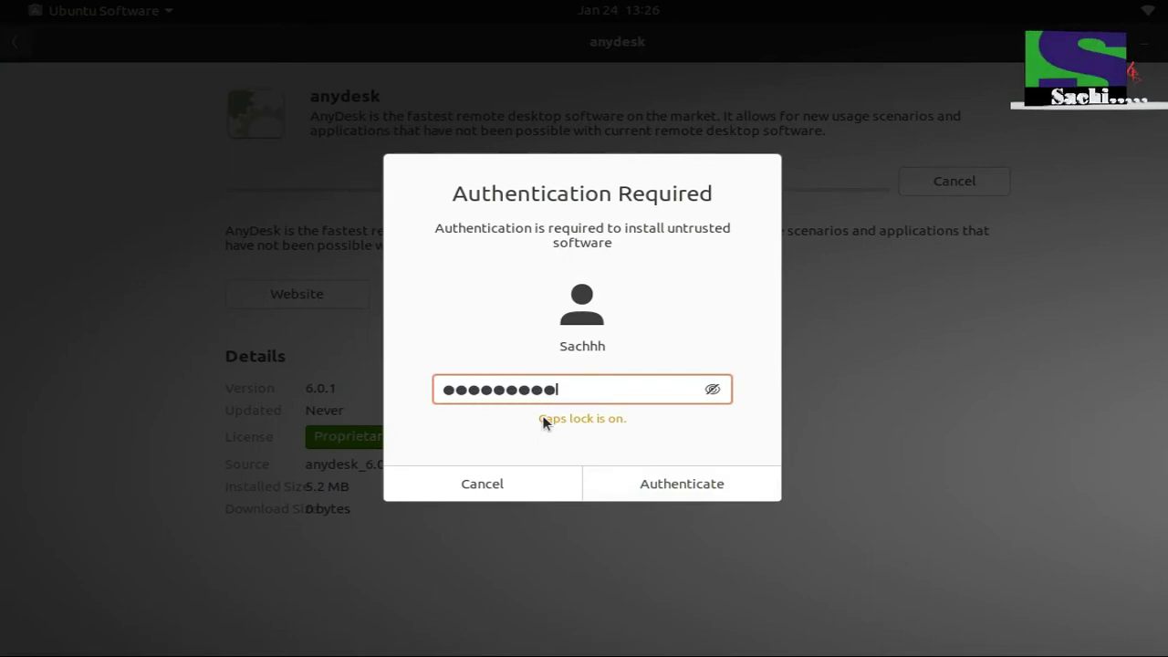
{"action": "type", "text": "••••"}
{"action": "left_click", "coordinate": [703, 484]}
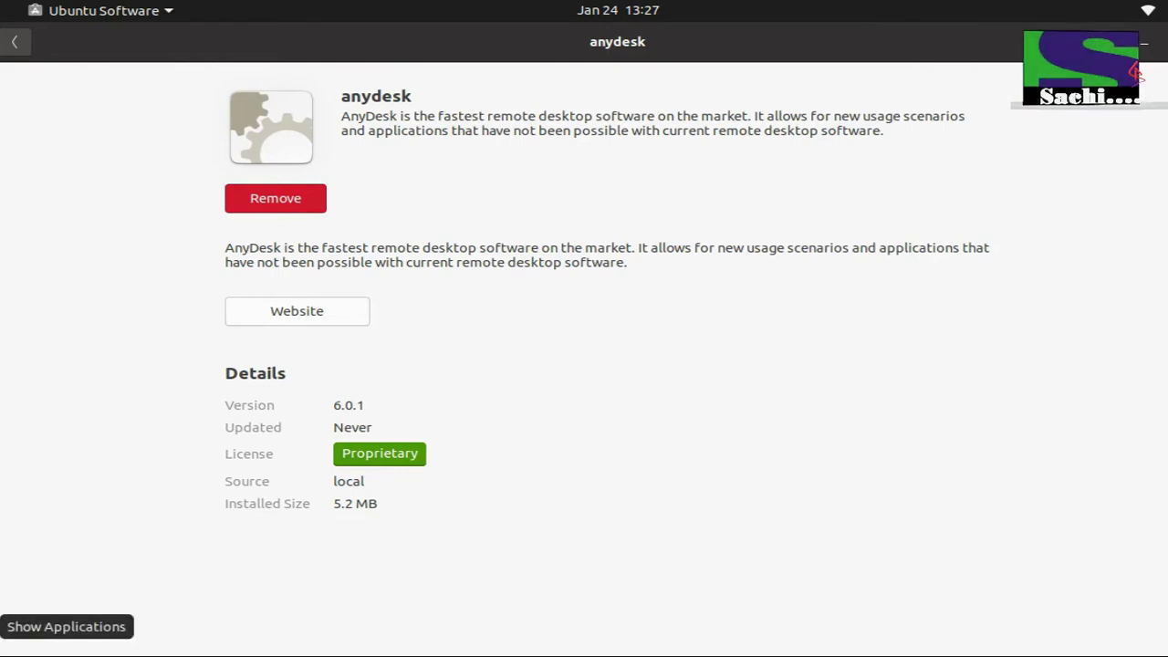
- Try launching AnyDesk from the app grid, then close Ubuntu Software, Files and Firefox (Ctrl+Q)
{"action": "left_click", "coordinate": [1, 629]}
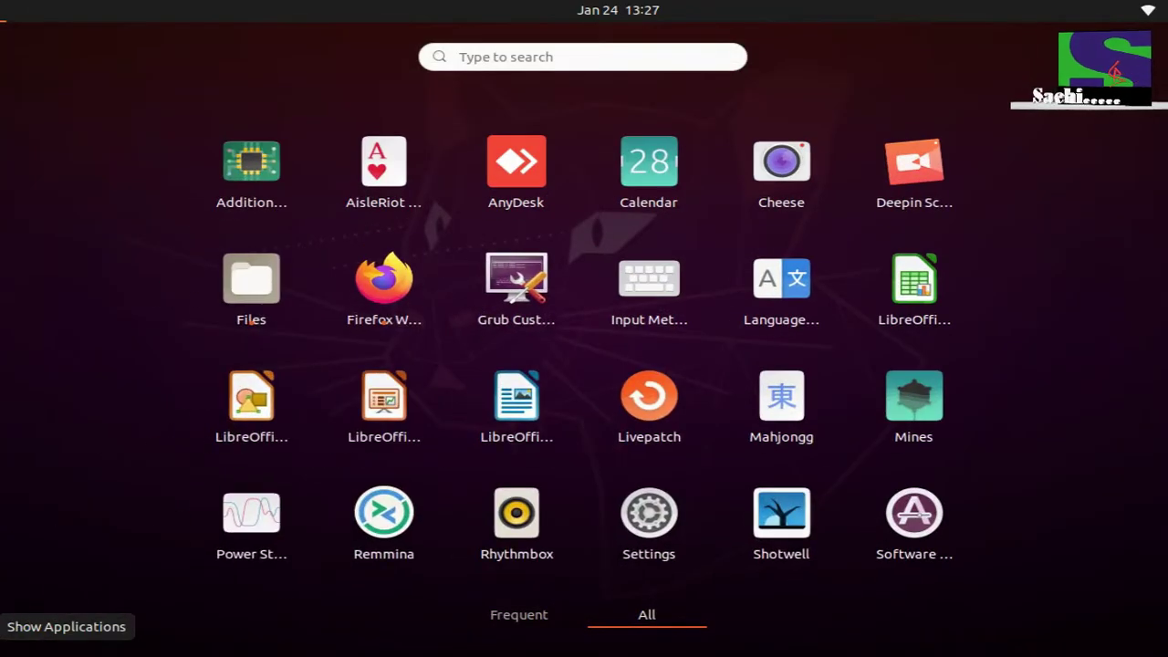
{"action": "left_click", "coordinate": [518, 170]}
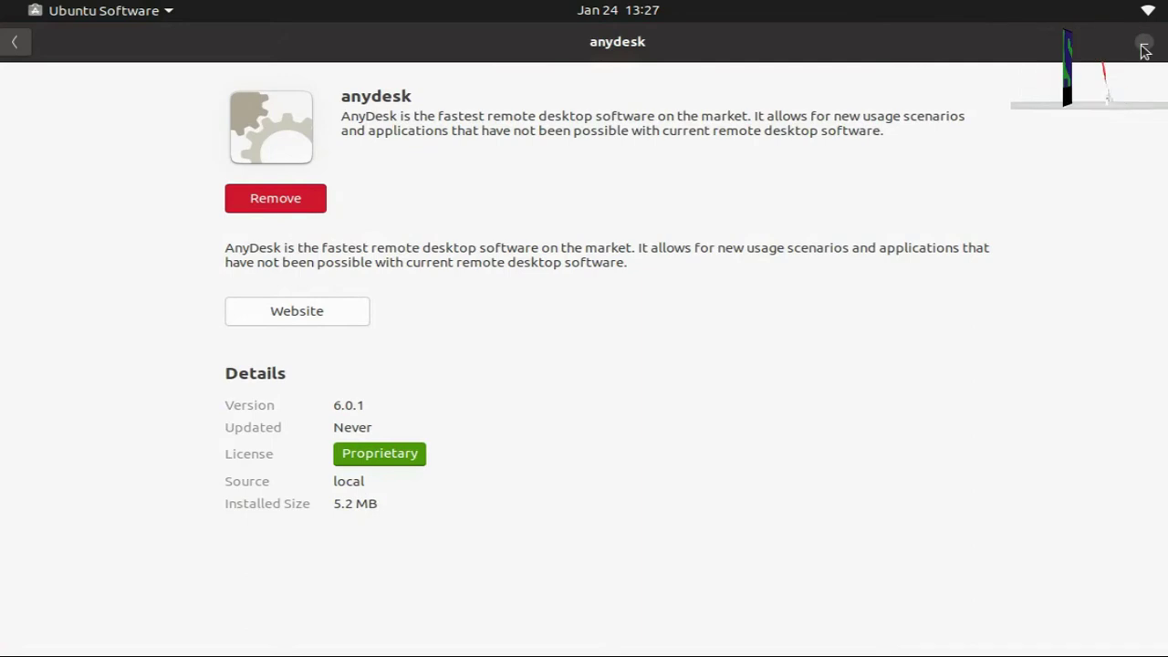
{"action": "left_click", "coordinate": [1143, 47]}
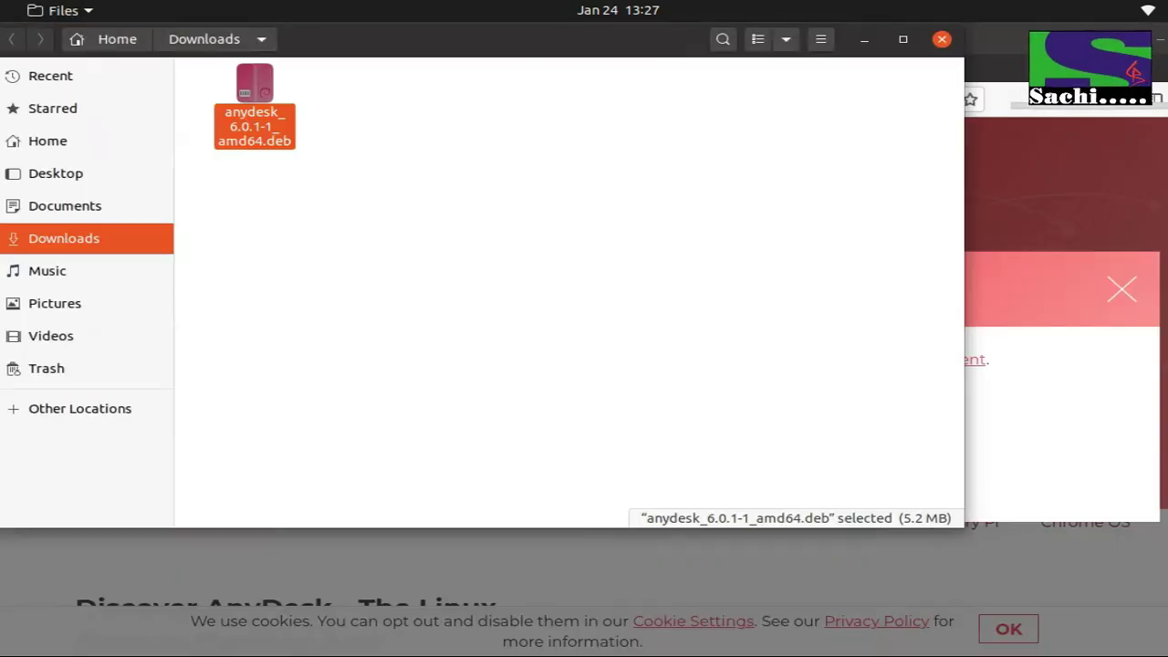
{"action": "left_click", "coordinate": [944, 40]}
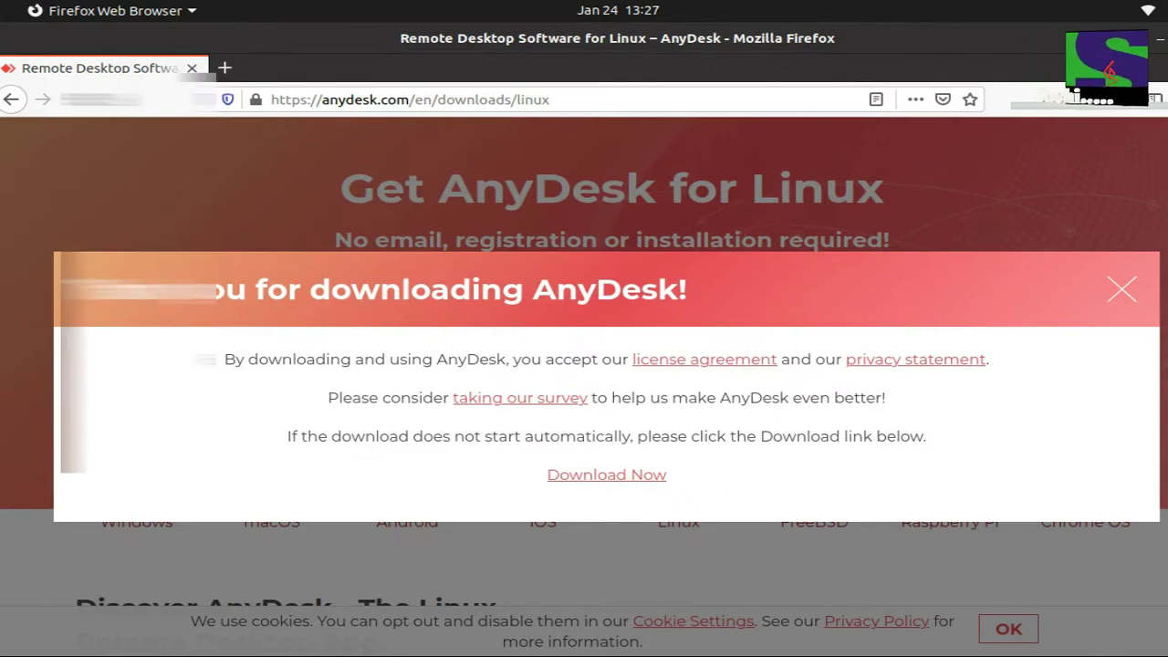
{"action": "key", "text": "ctrl+q"}
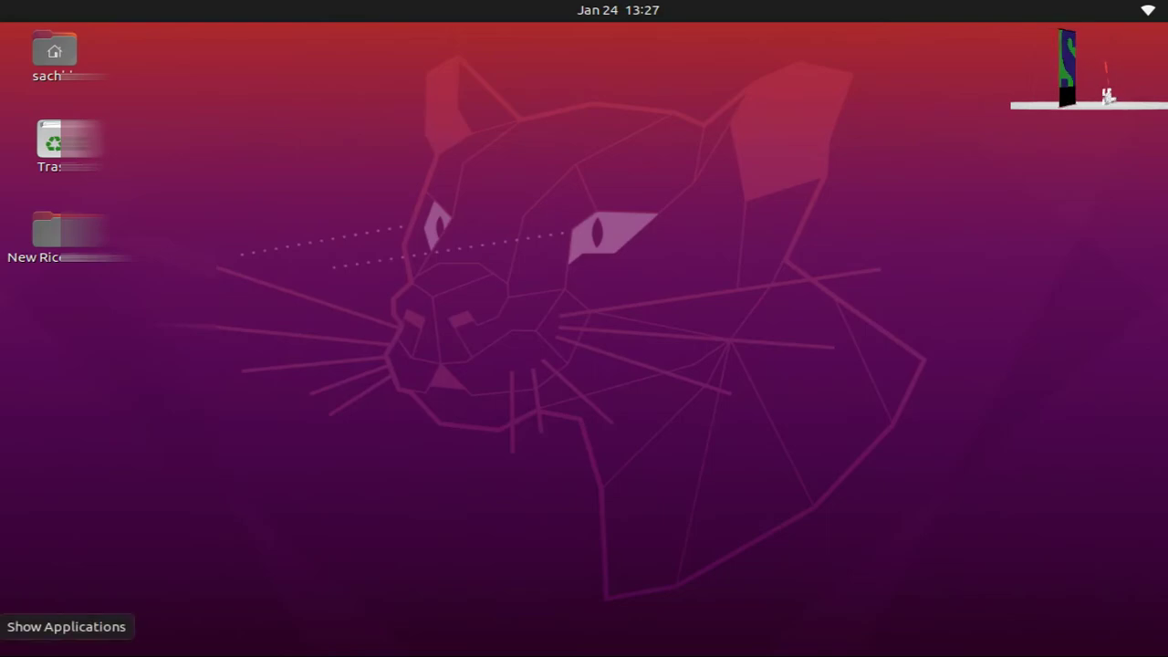
- Launch AnyDesk from the app grid, select this device's ID, and drag its window fully into view
{"action": "left_click", "coordinate": [22, 630]}
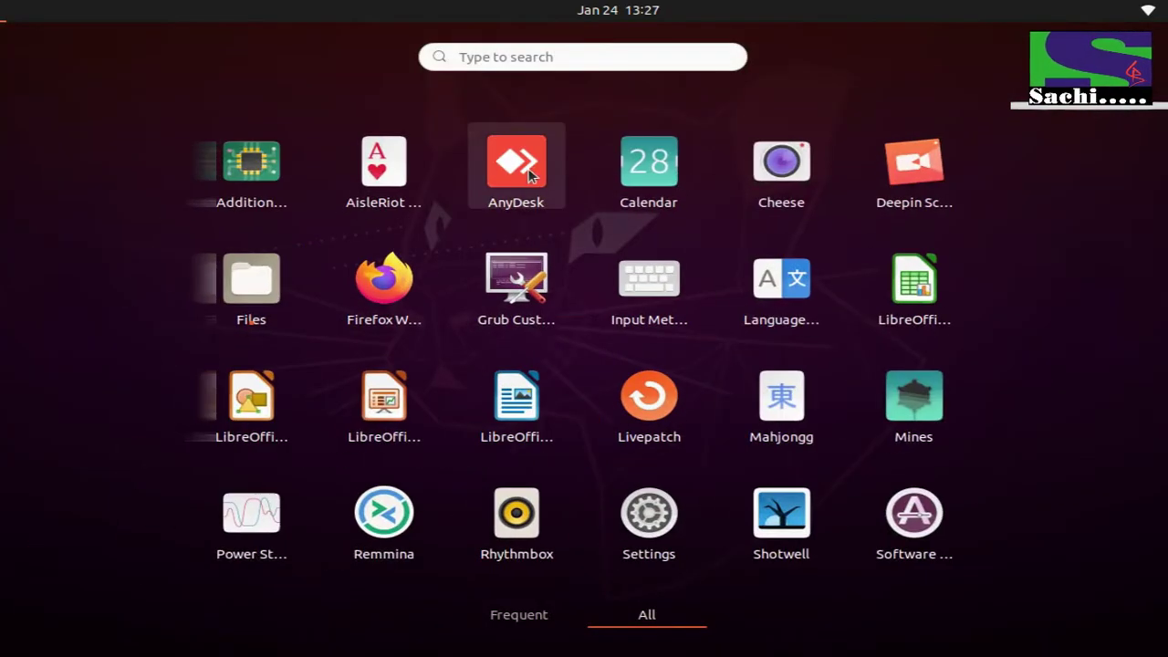
{"action": "left_click", "coordinate": [527, 173]}
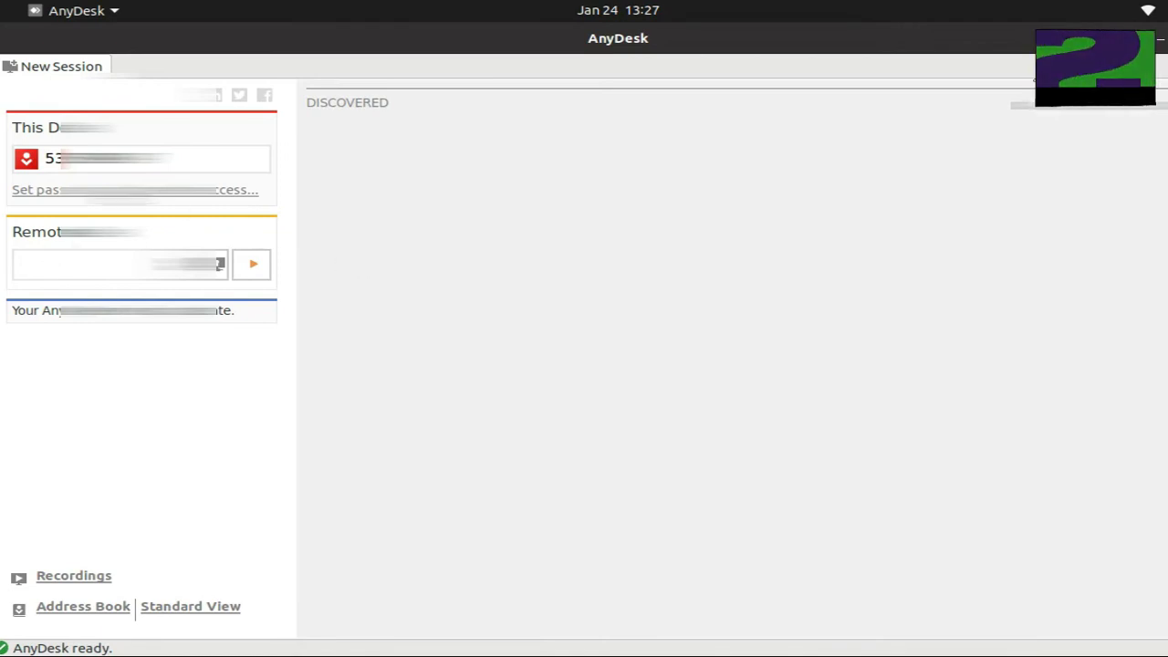
{"action": "left_click_drag", "start_coordinate": [170, 159], "coordinate": [41, 161]}
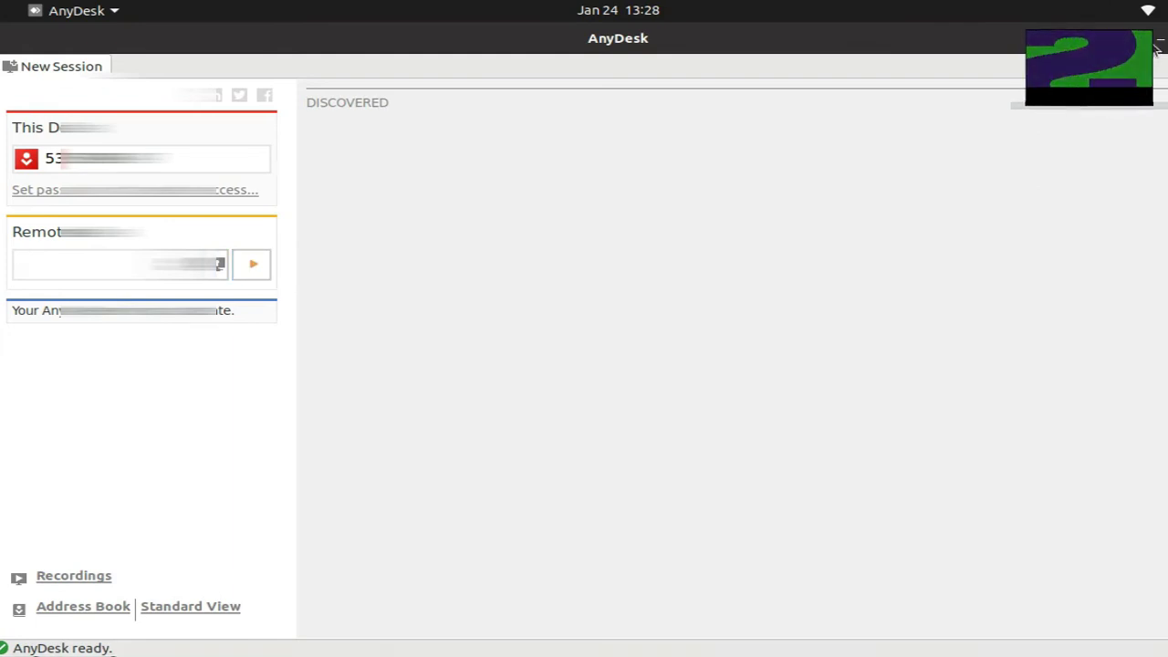
{"action": "left_click_drag", "start_coordinate": [707, 91], "coordinate": [680, 230]}
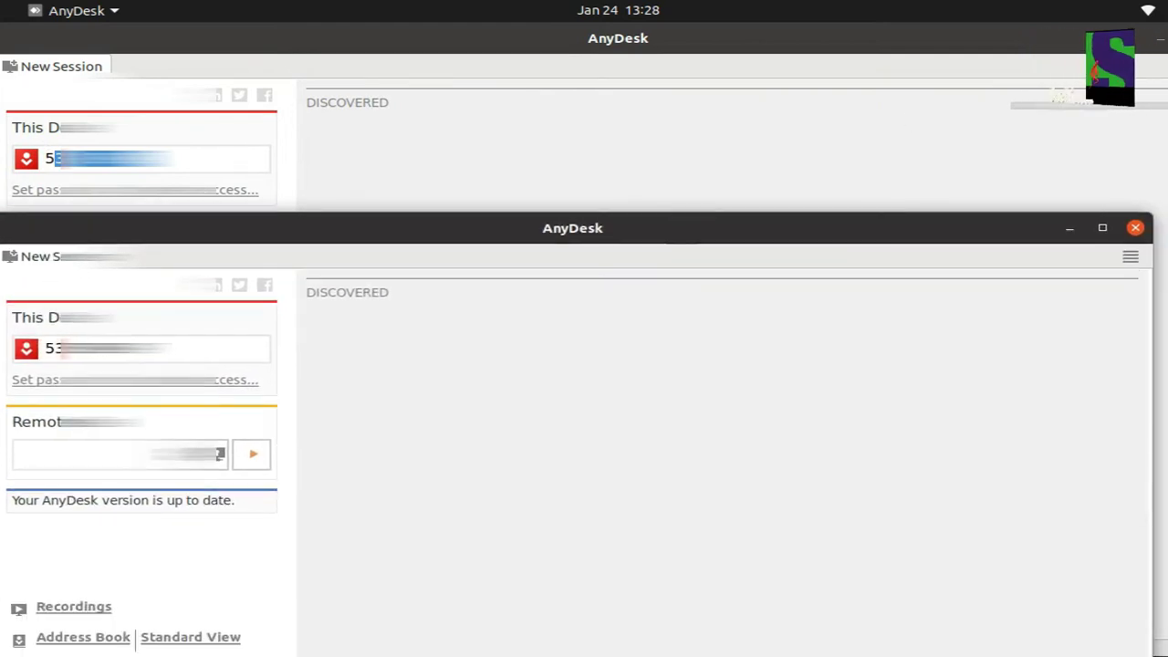
{"action": "left_click_drag", "start_coordinate": [746, 231], "coordinate": [758, 79]}
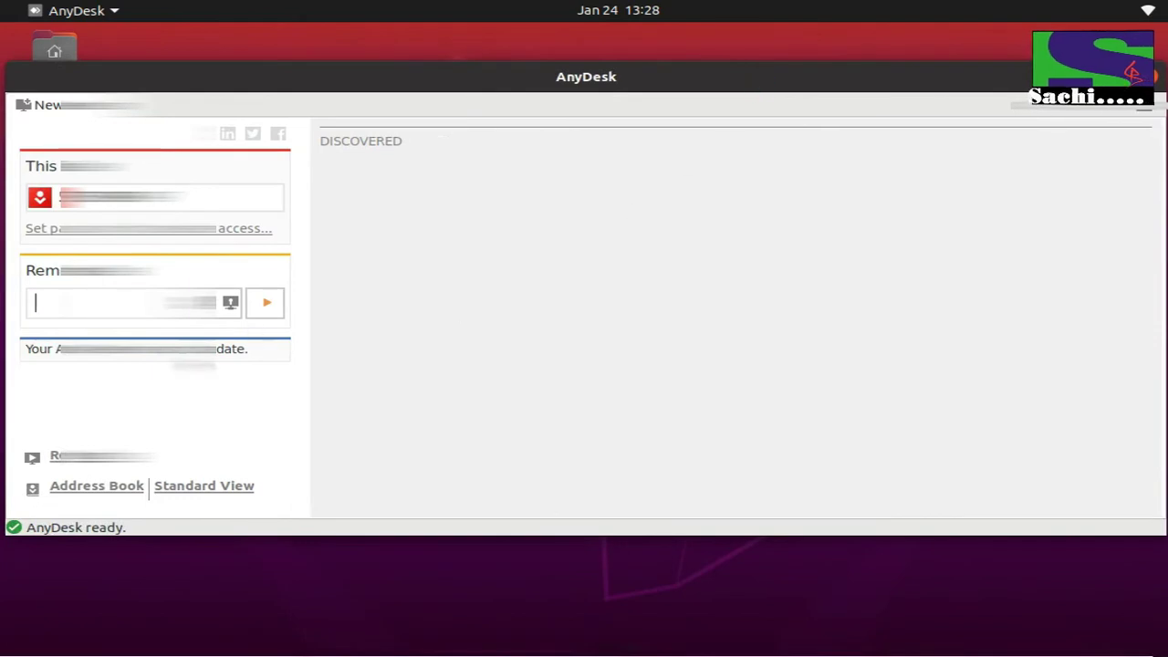
- Switch AnyDesk to Standard View, glance at the Recordings folder, and close the file picker
{"action": "left_click", "coordinate": [216, 486]}
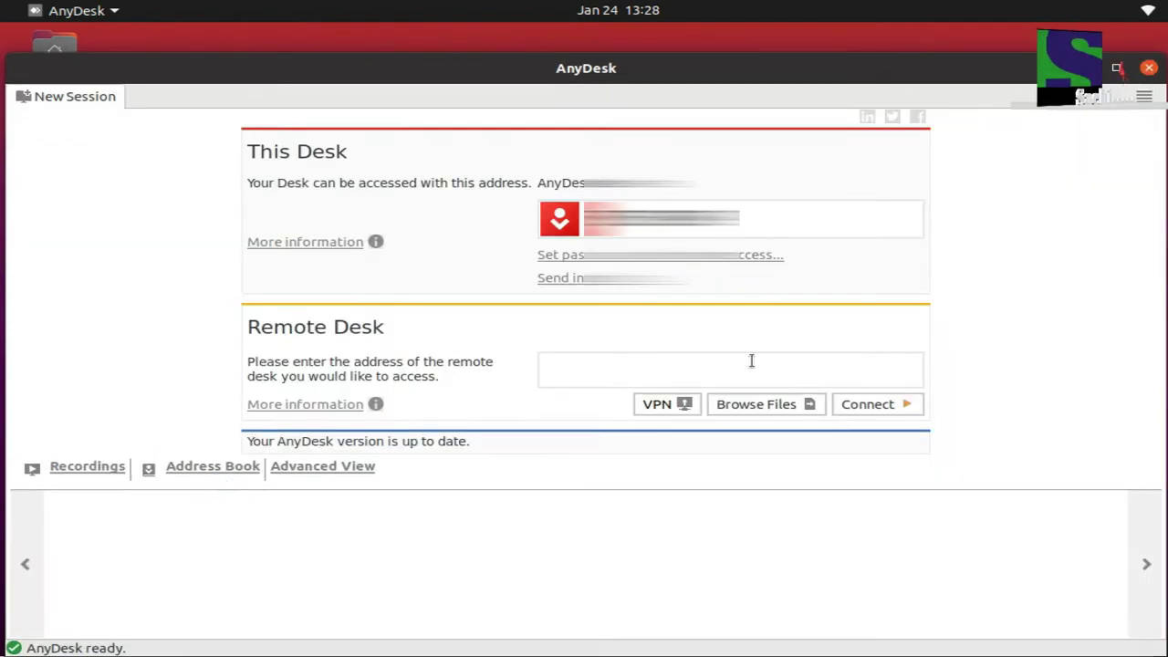
{"action": "left_click", "coordinate": [84, 467]}
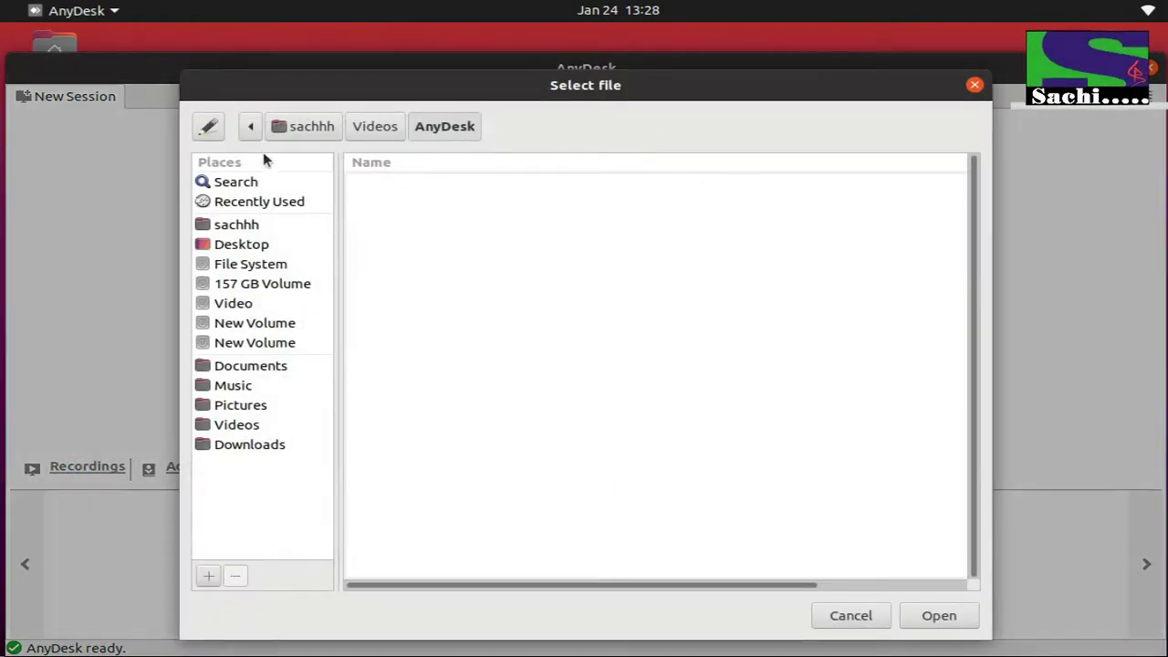
{"action": "left_click", "coordinate": [974, 86]}
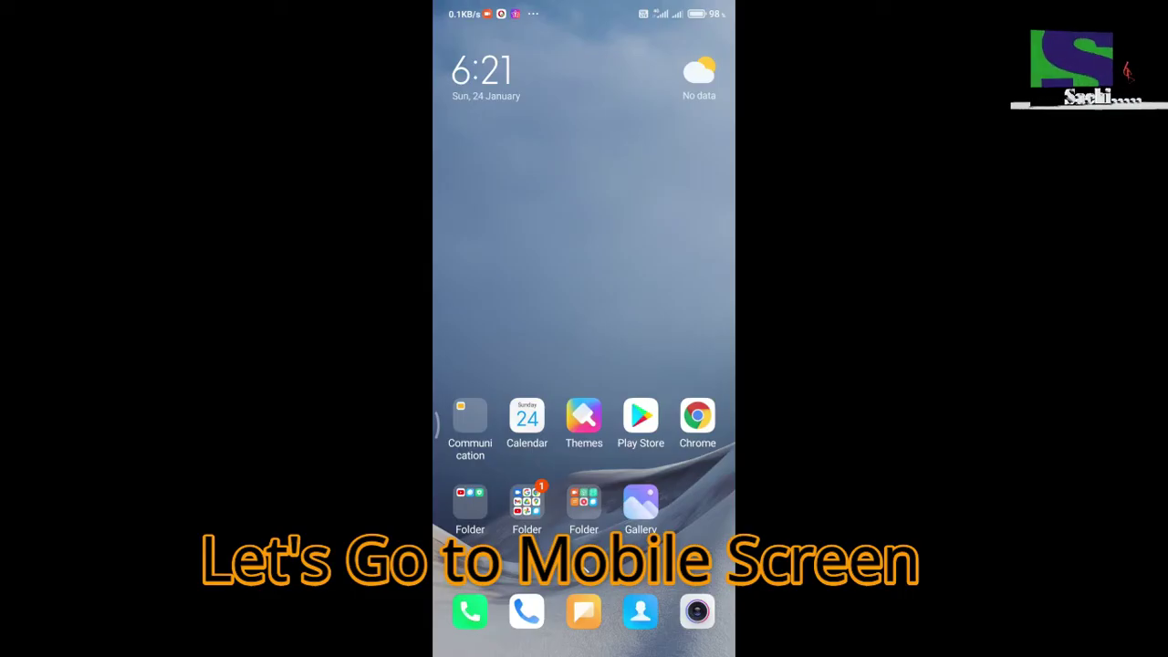
- Swipe through the phone's home screens into the app drawer and launch the AnyDesk app
{"action": "left_click_drag", "start_coordinate": [639, 422], "coordinate": [666, 422]}
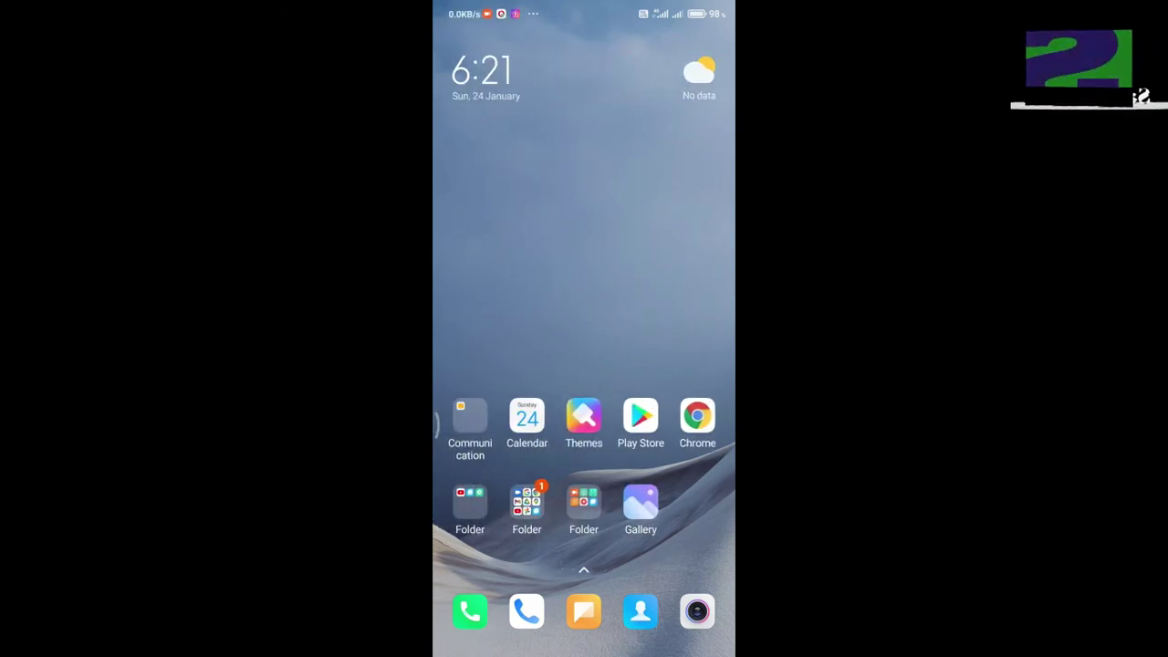
{"action": "left_click_drag", "start_coordinate": [584, 547], "coordinate": [584, 274]}
{"action": "left_click_drag", "start_coordinate": [584, 456], "coordinate": [584, 246]}
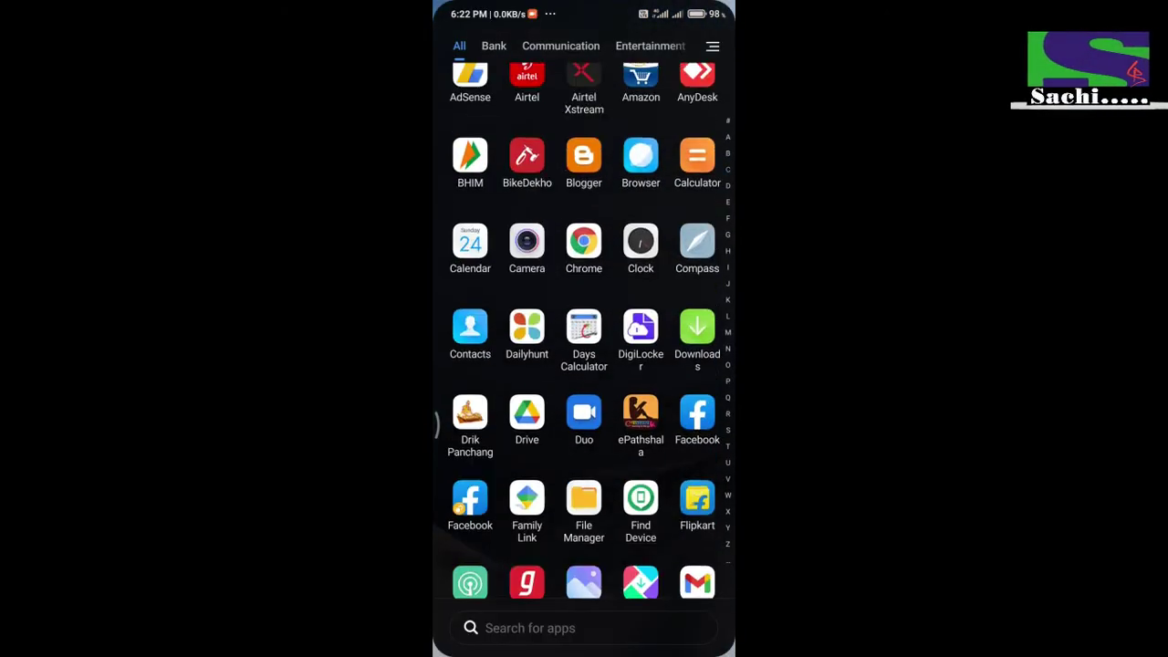
{"action": "left_click_drag", "start_coordinate": [584, 475], "coordinate": [584, 200]}
{"action": "left_click_drag", "start_coordinate": [584, 247], "coordinate": [583, 511]}
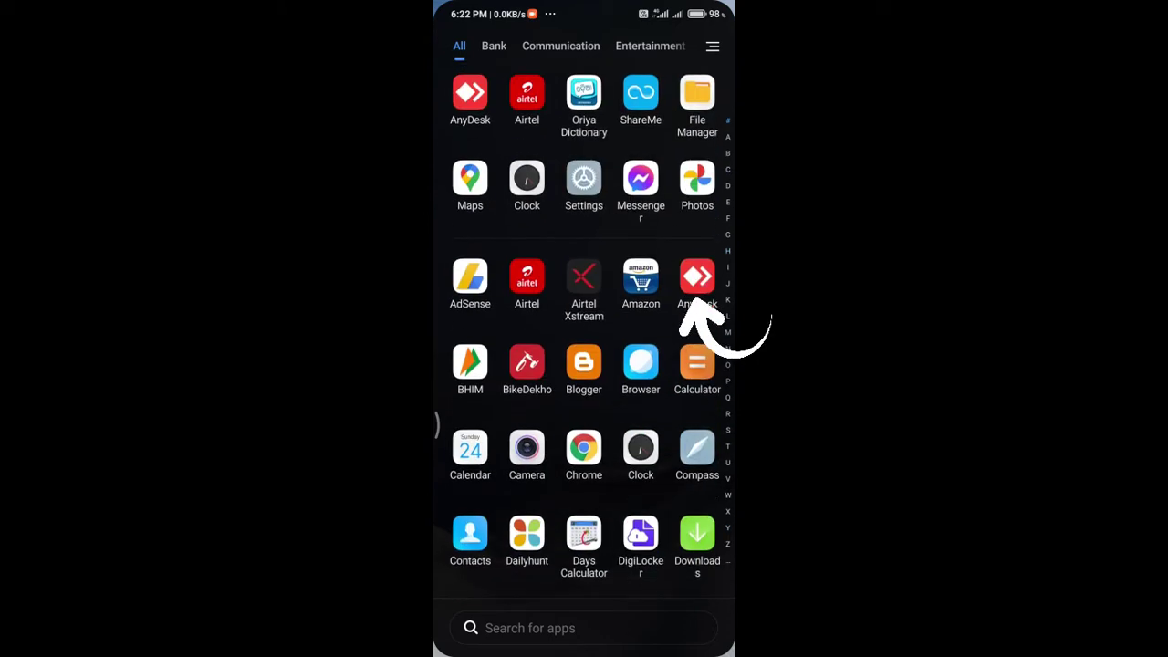
{"action": "left_click", "coordinate": [697, 279]}
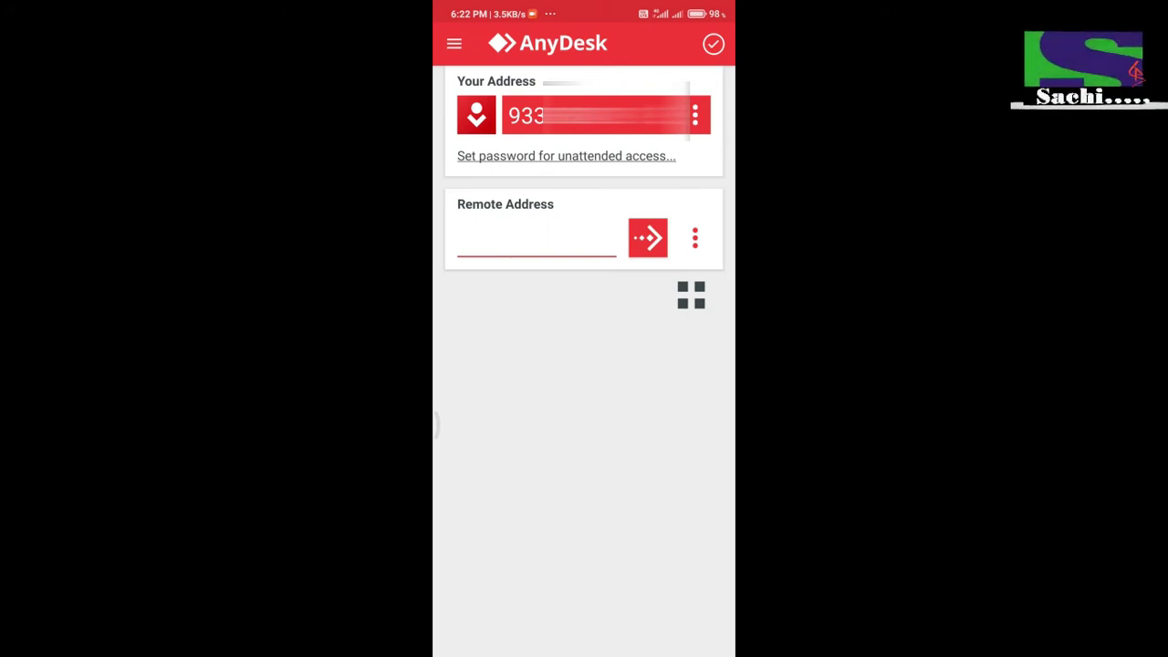
- View the options menu for the phone's own AnyDesk address, then dismiss it
{"action": "left_click", "coordinate": [695, 115]}
{"action": "key", "text": "Escape"}
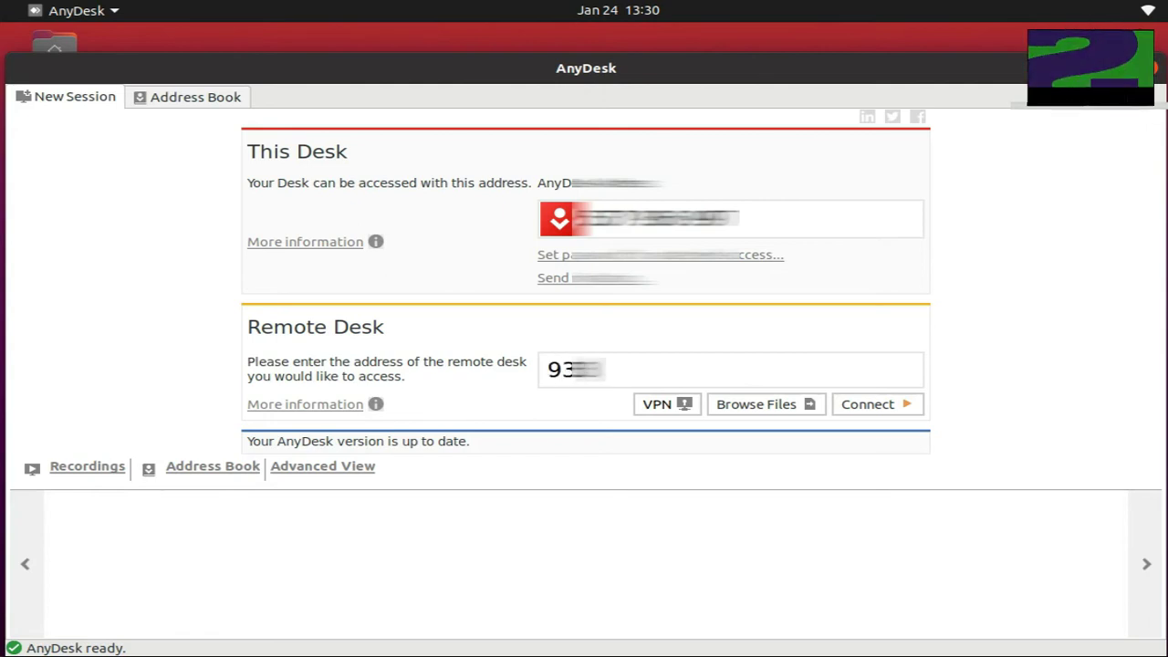
- Connect to the phone's AnyDesk address, maximize the session window, and open the display-over-other-apps permission
{"action": "type", "text": "1234"}
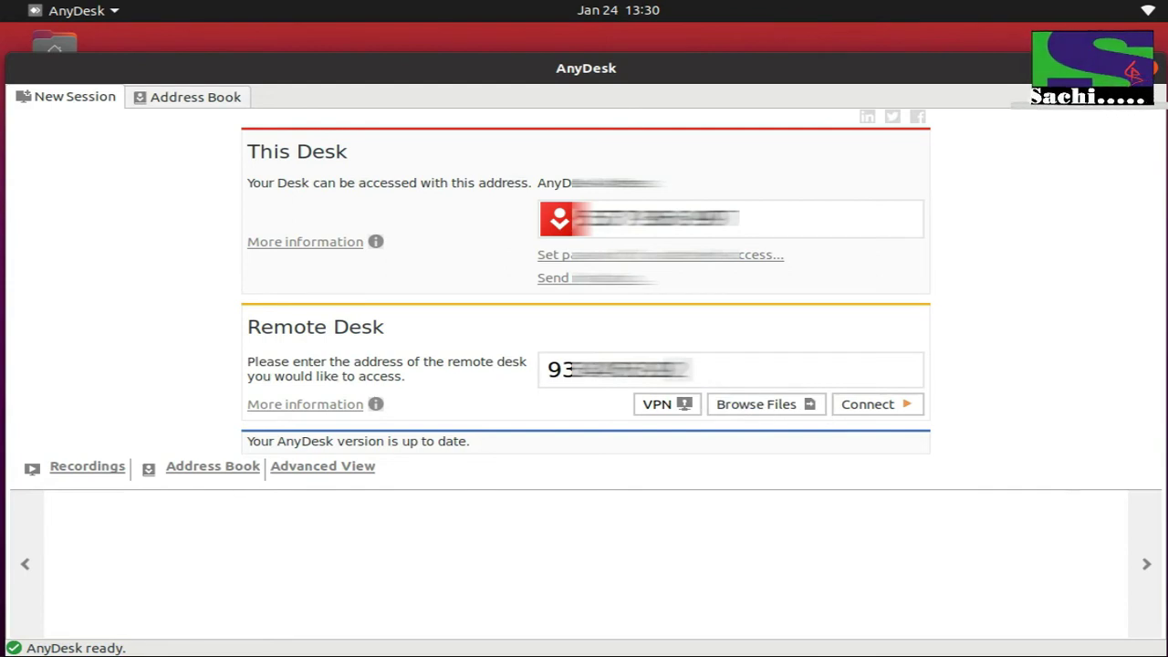
{"action": "left_click", "coordinate": [871, 404]}
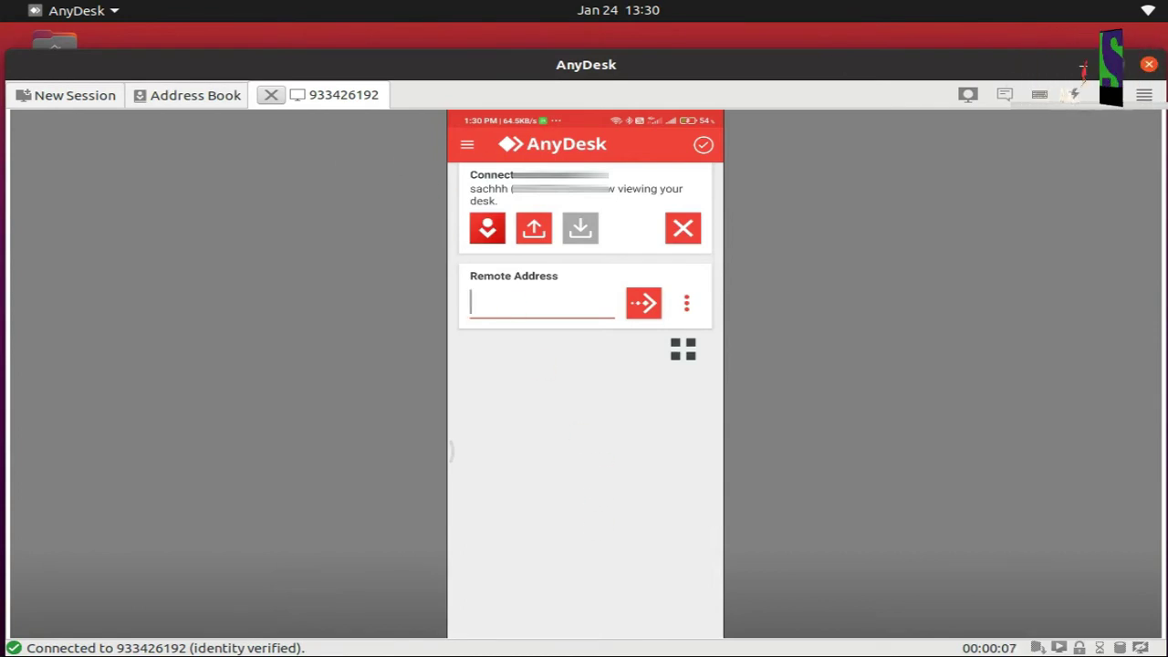
{"action": "left_click", "coordinate": [1122, 64]}
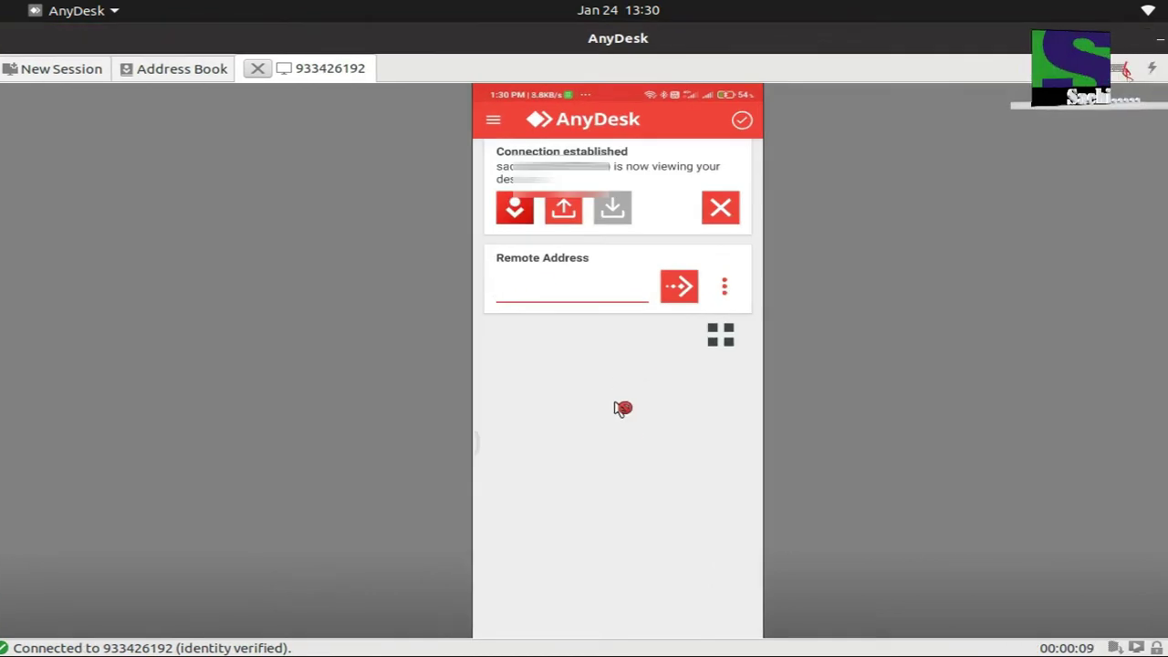
{"action": "left_click", "coordinate": [501, 121]}
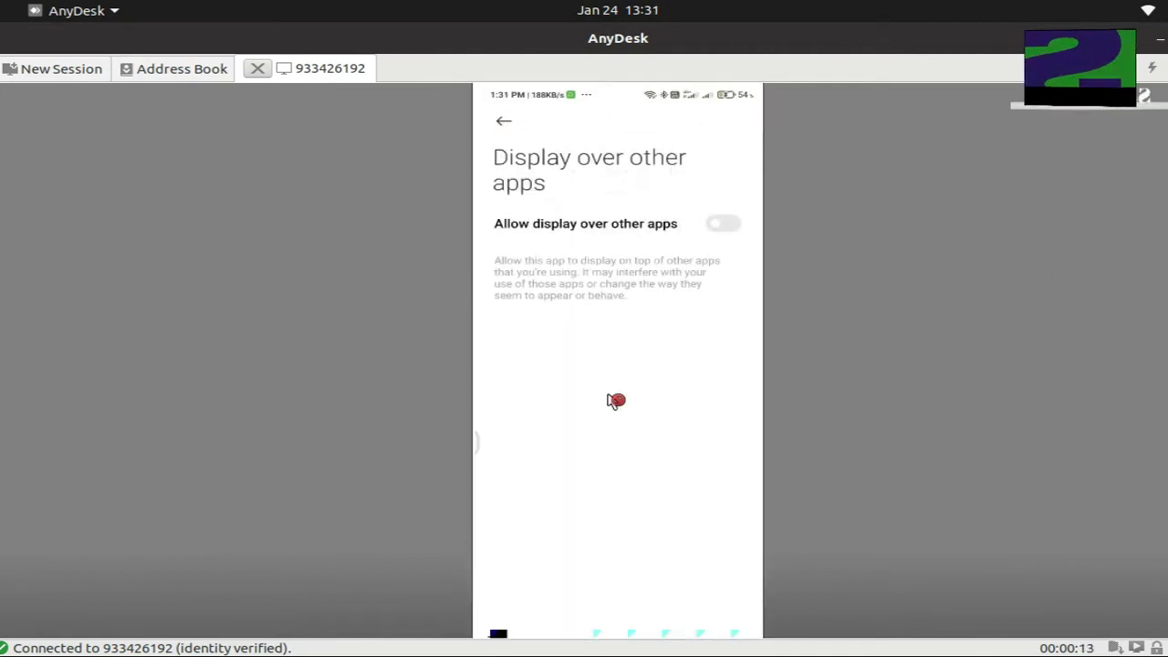
- Scroll down the phone's screen within the remote session
{"action": "scroll", "coordinate": [696, 534], "scroll_direction": "down", "scroll_amount": 2}
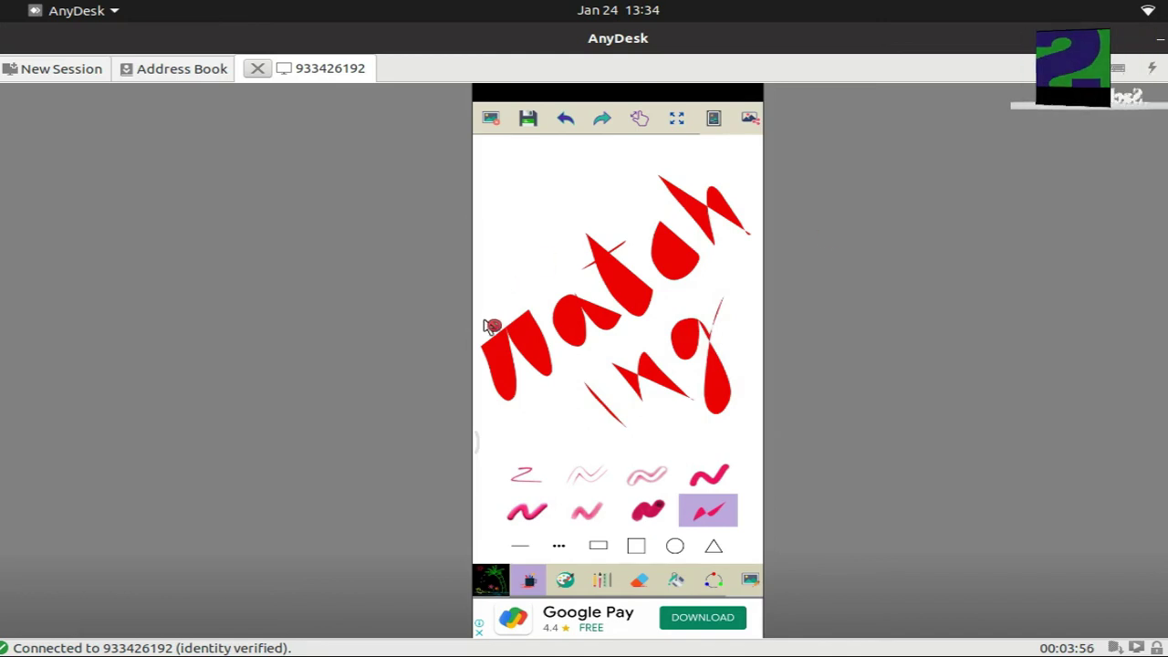
- Send the phone Home, then scroll through its recent-app cards
{"action": "key", "text": "Home"}
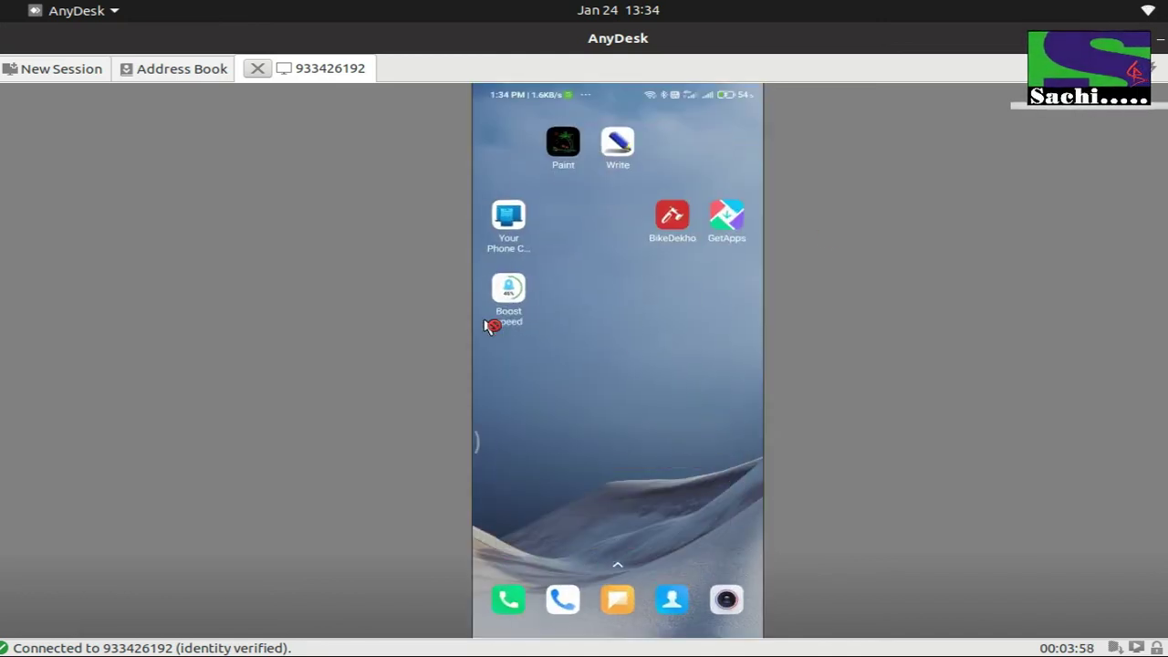
{"action": "key", "text": "Menu"}
{"action": "scroll", "coordinate": [490, 327], "scroll_direction": "down", "scroll_amount": 3}
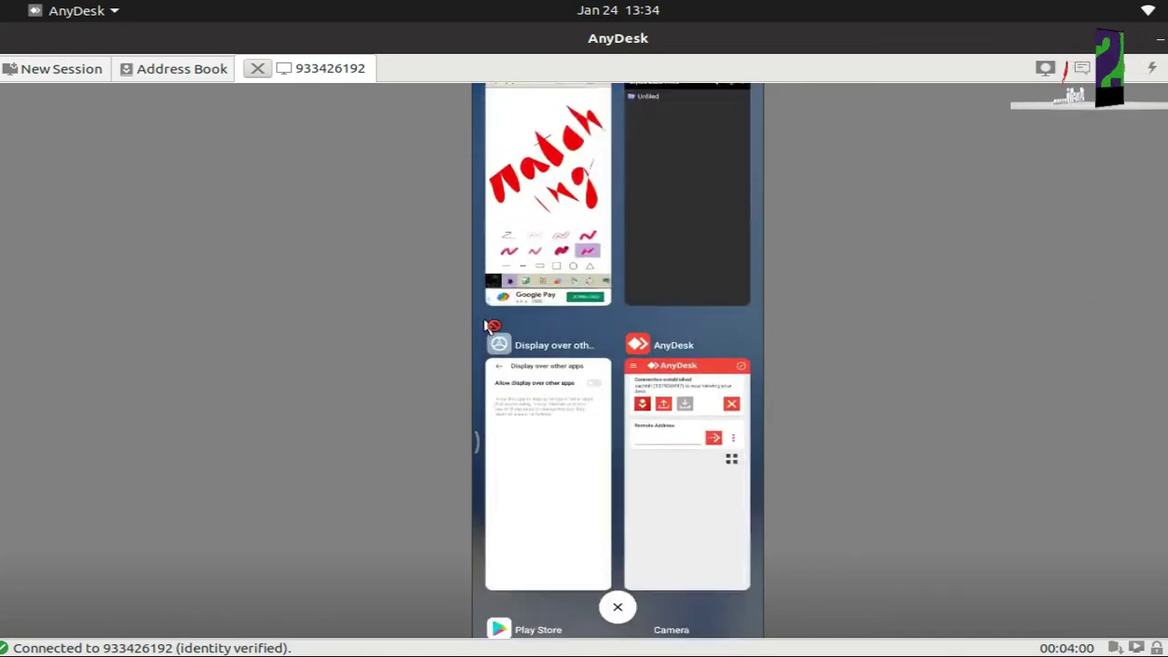
{"action": "scroll", "coordinate": [490, 327], "scroll_direction": "down", "scroll_amount": 10}
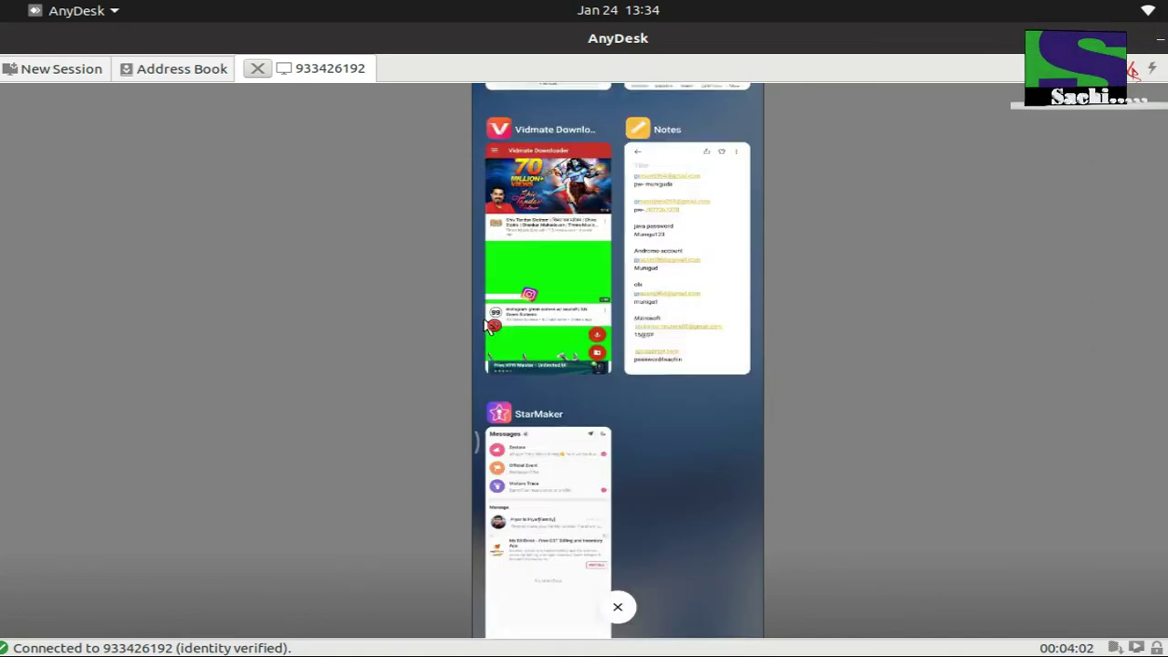
{"action": "scroll", "coordinate": [490, 326], "scroll_direction": "down", "scroll_amount": 2}
{"action": "scroll", "coordinate": [489, 326], "scroll_direction": "up", "scroll_amount": 15}
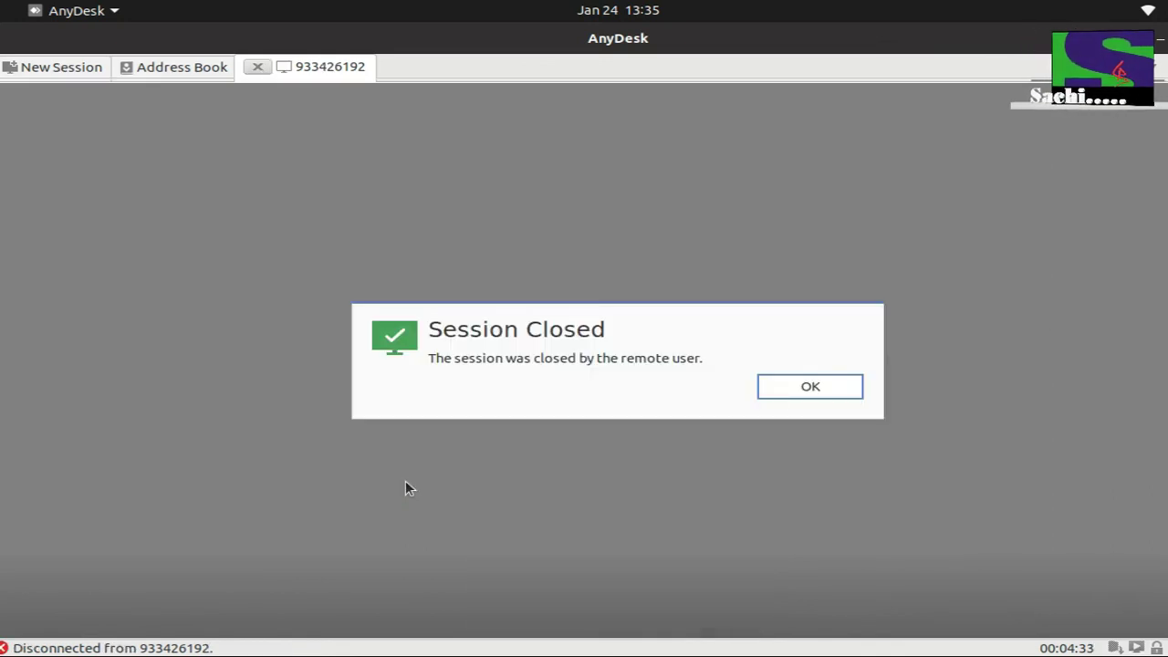
- Dismiss the Session Closed notice with OK and close the AnyDesk window
{"action": "left_click", "coordinate": [825, 393]}
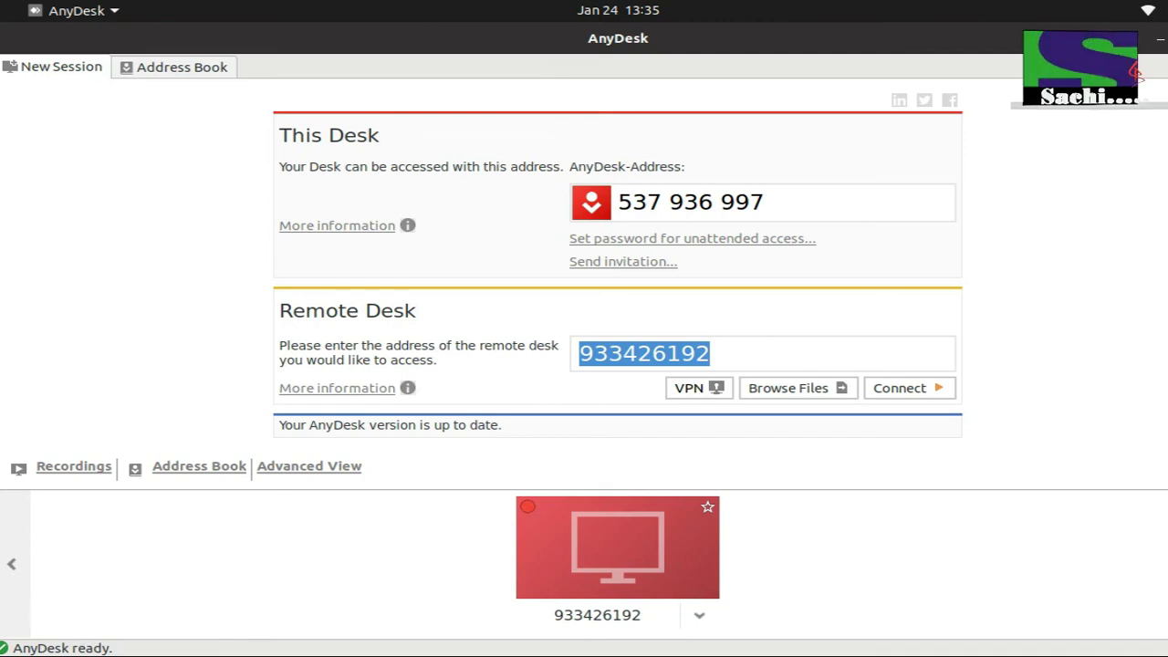
{"action": "left_click", "coordinate": [1161, 39]}
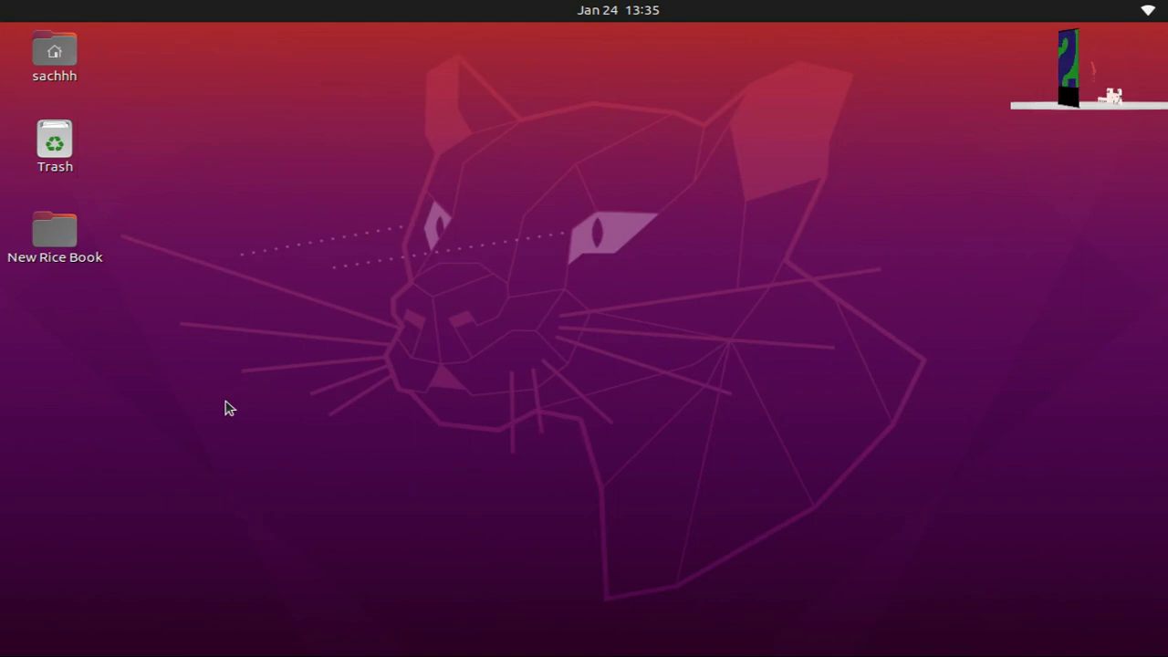
- Open Files at Home, switch to Ubuntu Software, then show the full applications grid
{"action": "key", "text": "super+e"}
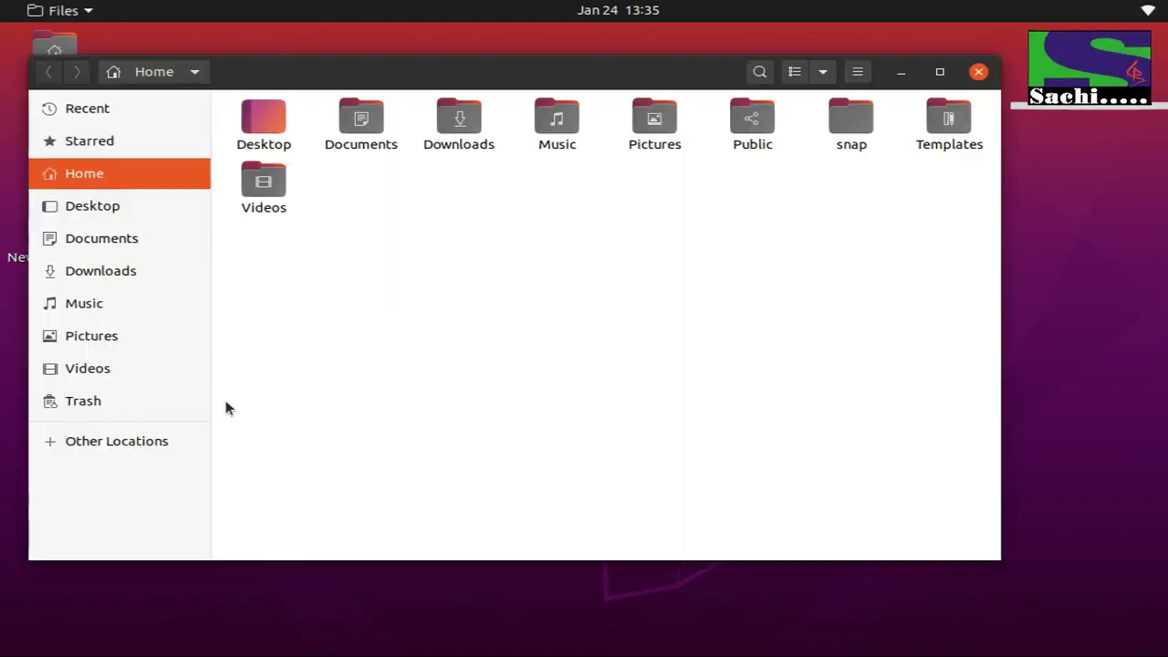
{"action": "key", "text": "alt+Tab"}
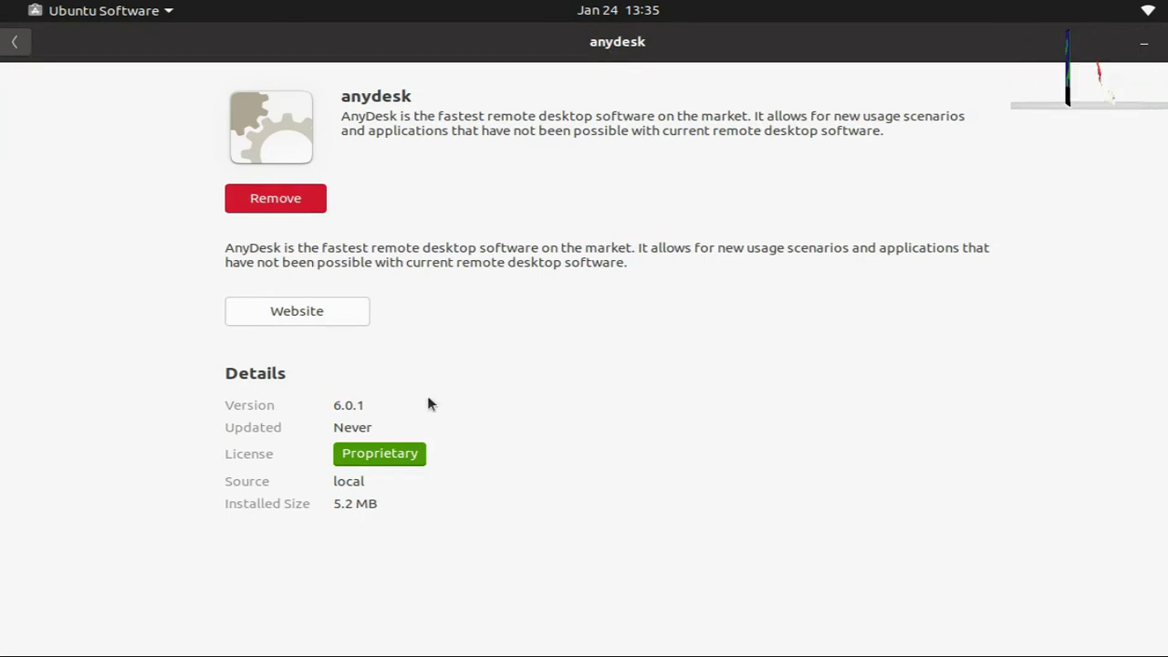
{"action": "key", "text": "super"}
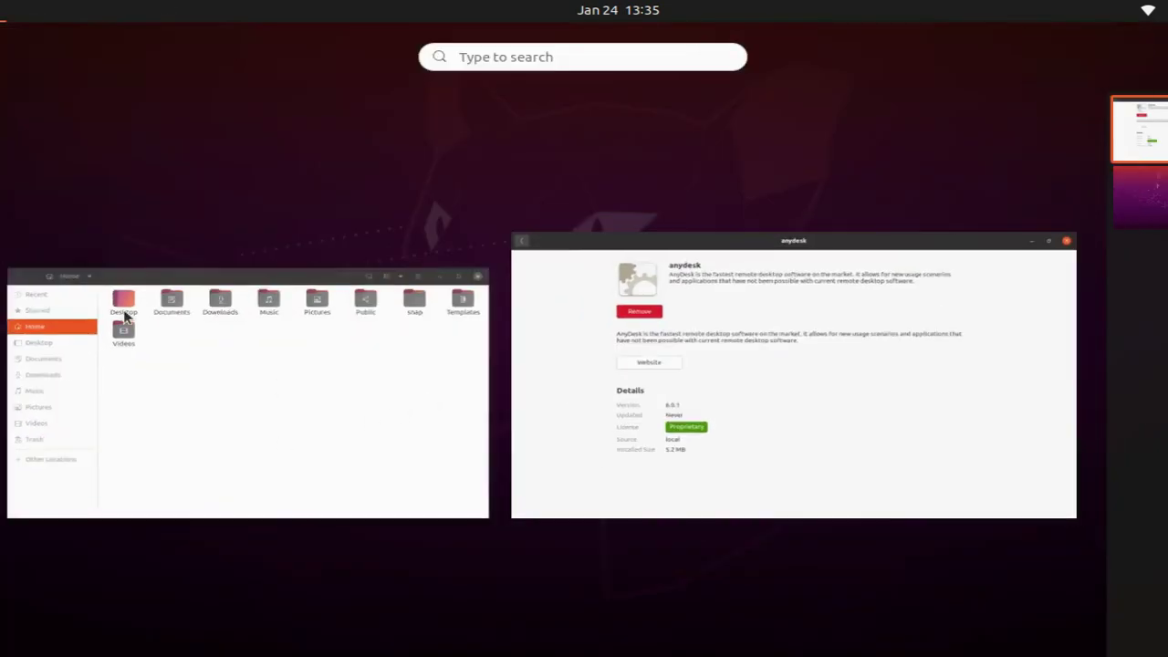
{"action": "left_click", "coordinate": [5, 626]}
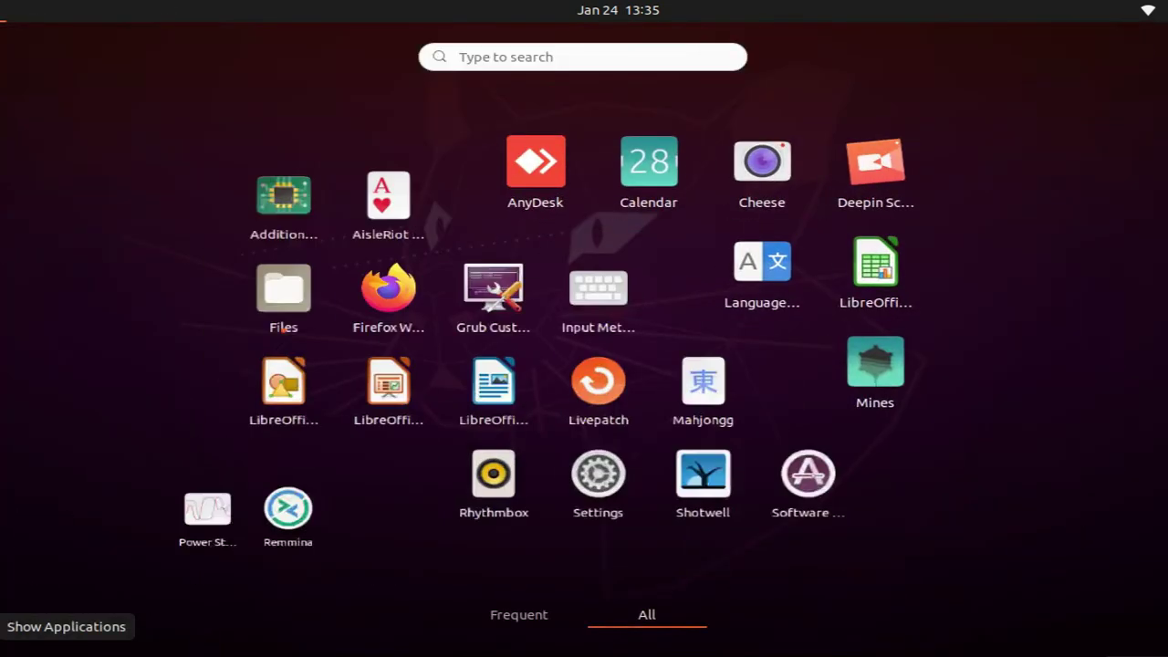